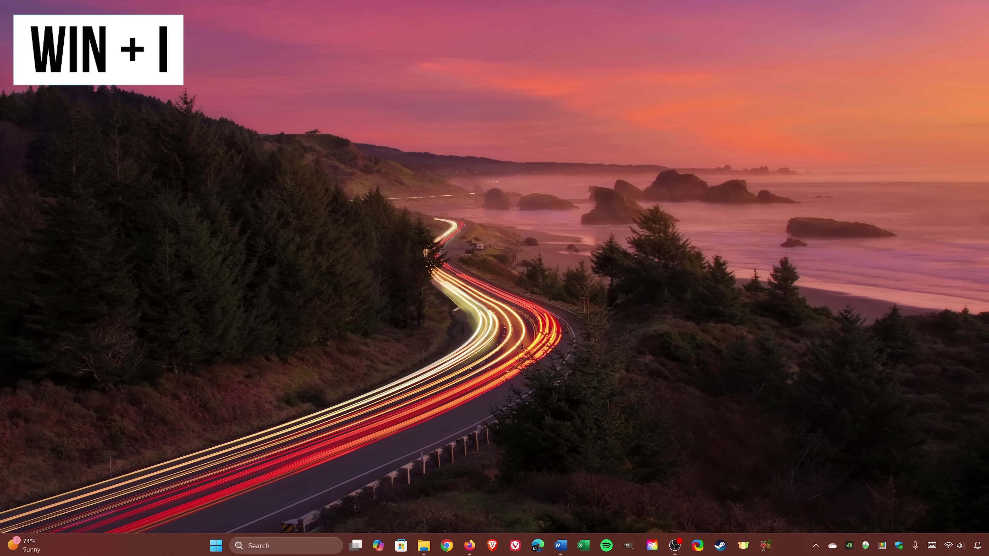
Step: Bring up Windows Settings and go to System > Recovery
{"action": "key", "text": "super+i"}
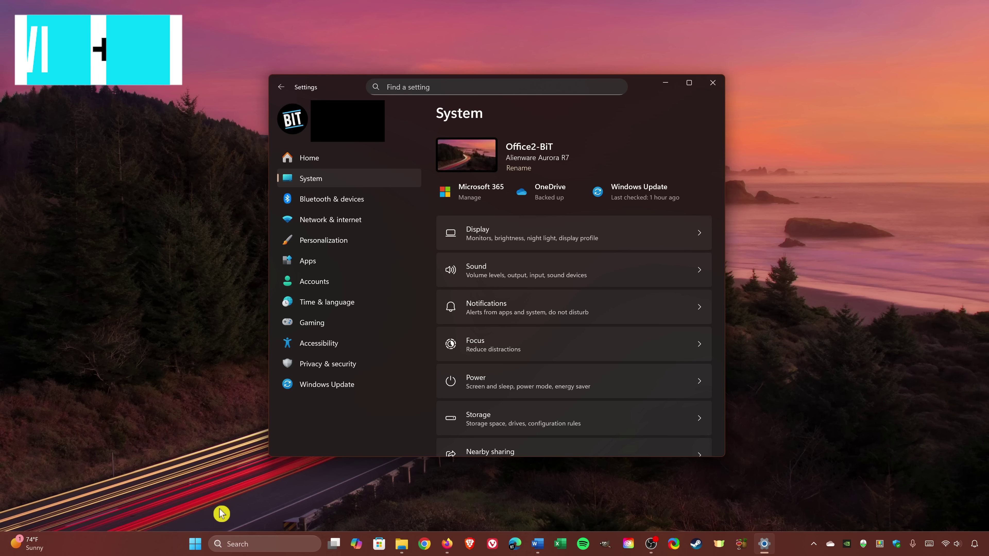
{"action": "right_click", "coordinate": [195, 547]}
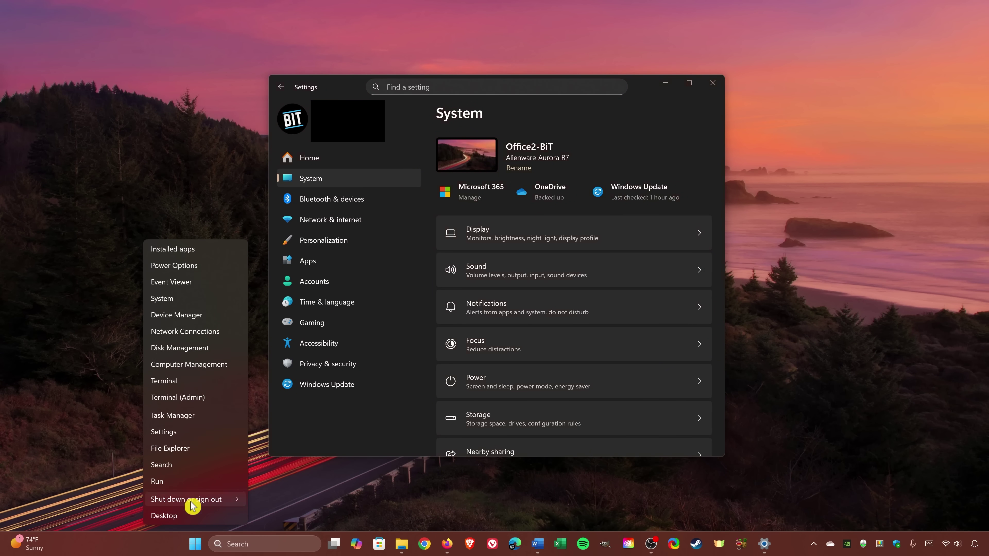
{"action": "left_click", "coordinate": [186, 433]}
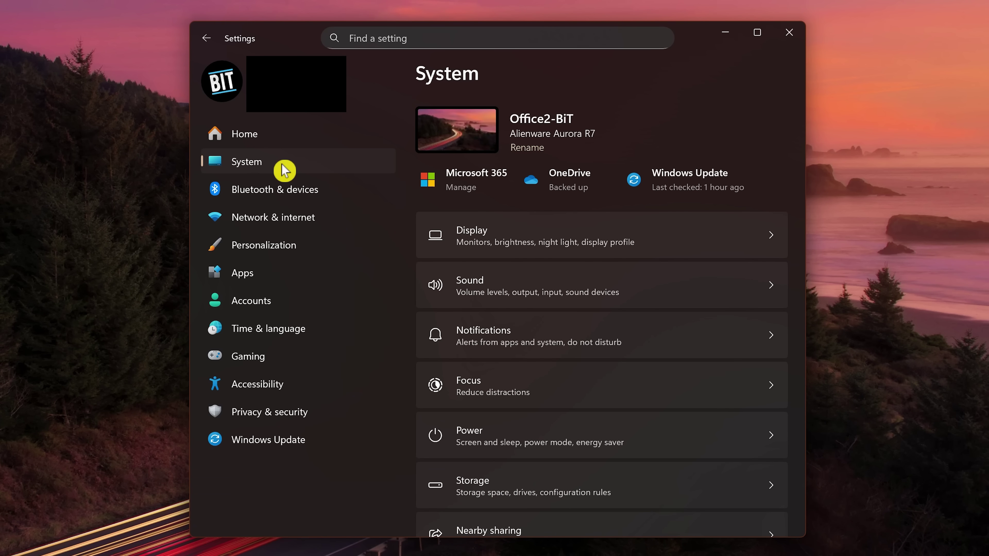
{"action": "scroll", "coordinate": [580, 256], "scroll_direction": "down", "scroll_amount": 12}
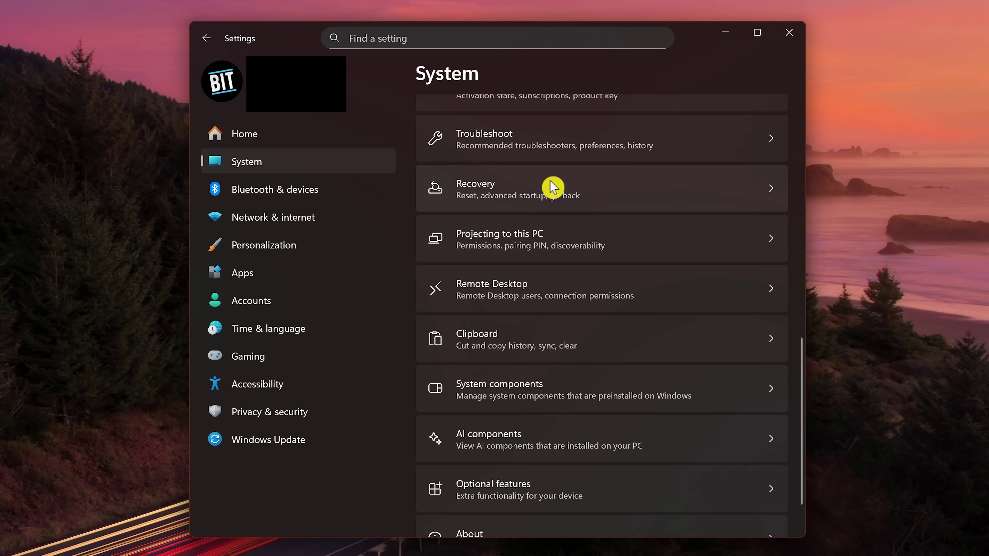
{"action": "left_click", "coordinate": [553, 186]}
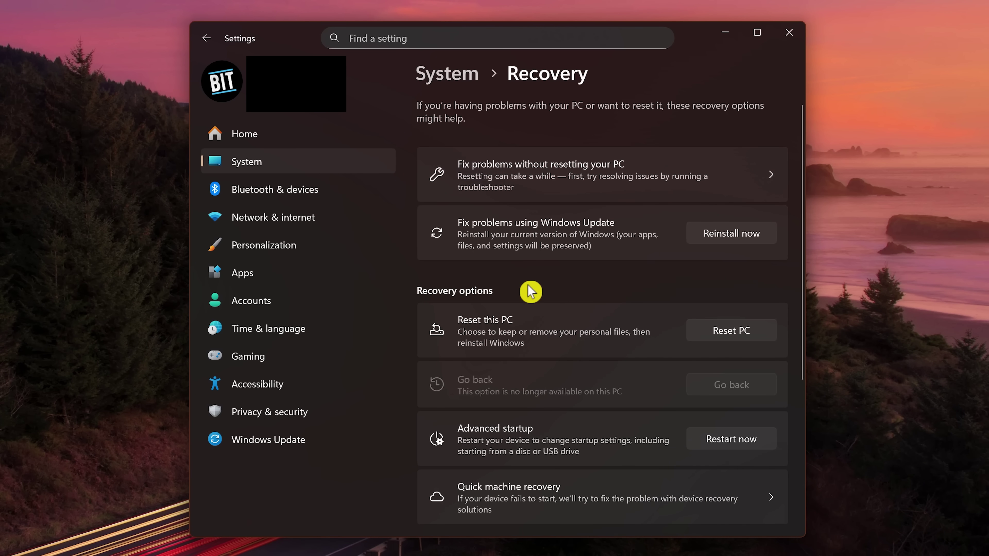
Step: In Quick machine recovery, keep solution checks at 30 minutes and restarts at 180 minutes
{"action": "left_click", "coordinate": [562, 508]}
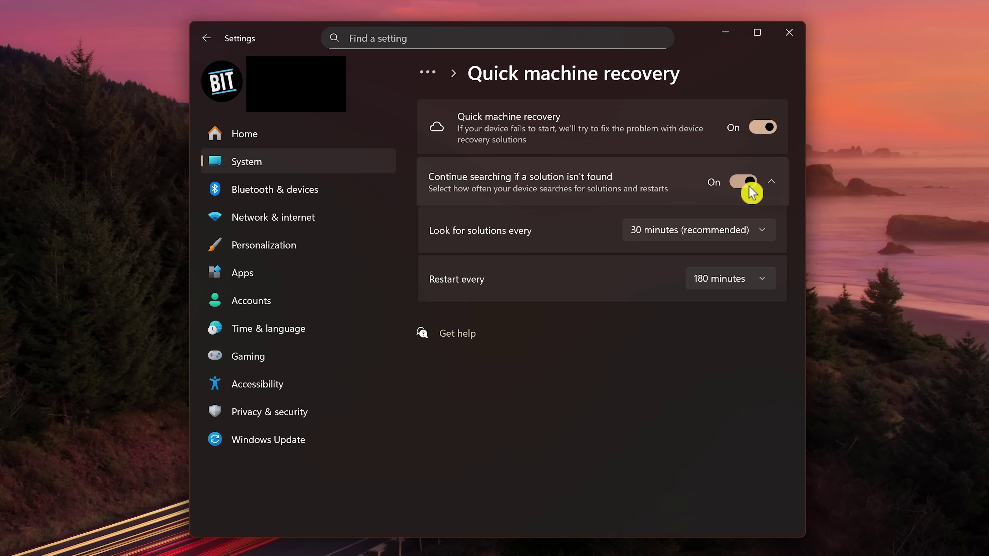
{"action": "left_click", "coordinate": [750, 222]}
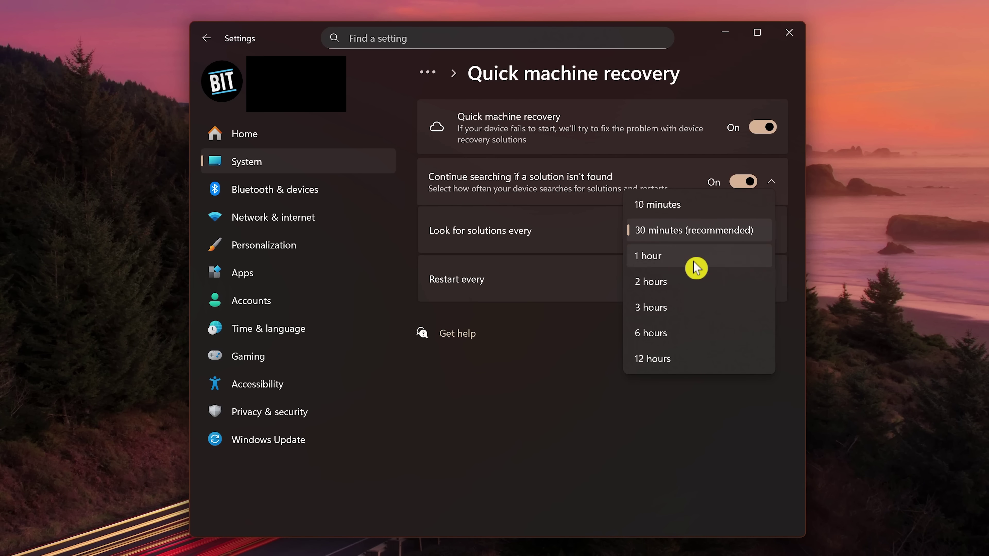
{"action": "left_click", "coordinate": [695, 233]}
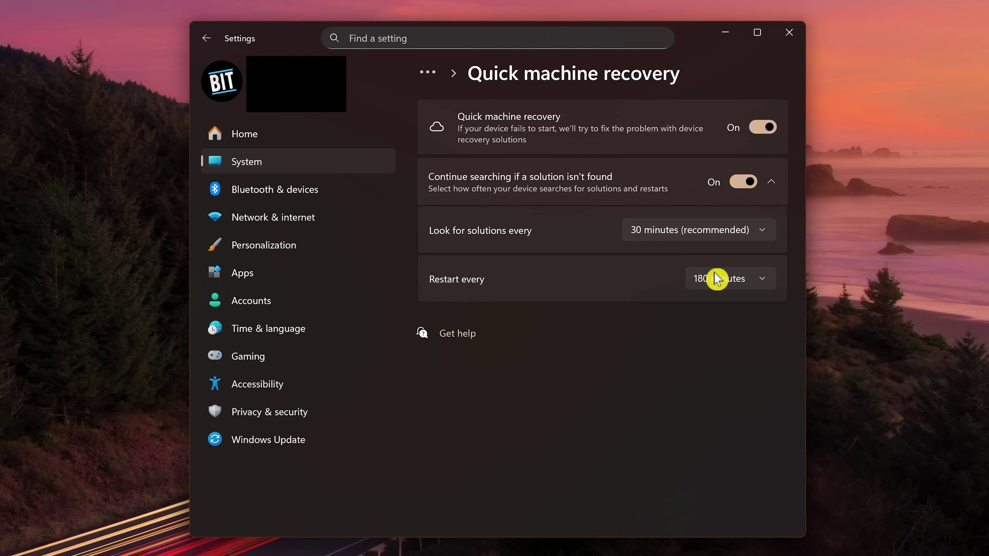
{"action": "left_click", "coordinate": [718, 280]}
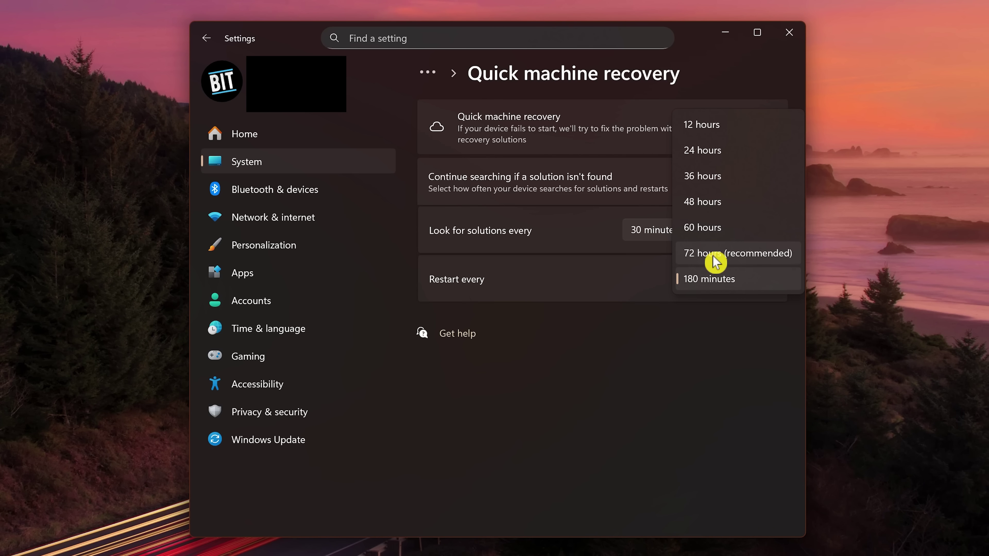
{"action": "left_click", "coordinate": [714, 286]}
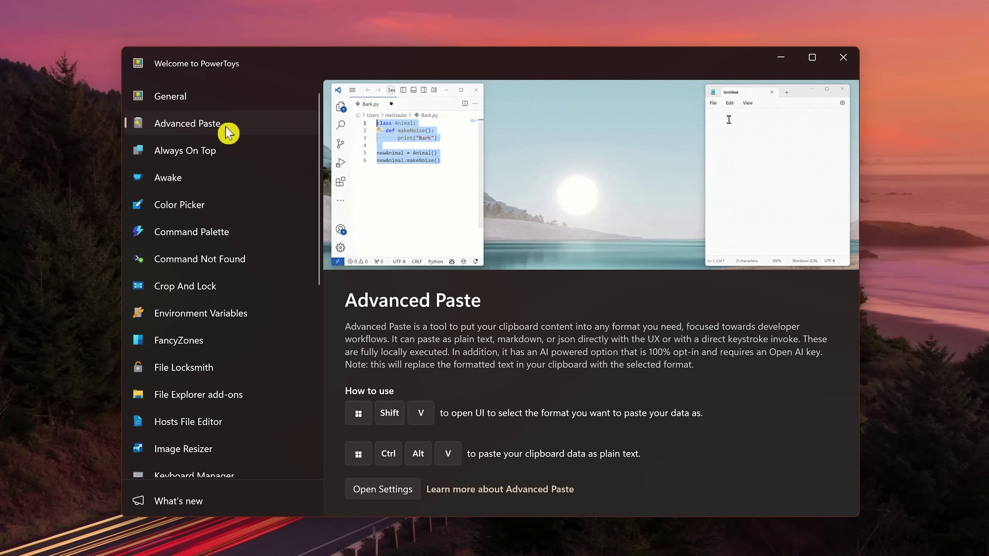
Step: Browse the Always On Top, FancyZones, Image Resizer, Mouse Without Borders, PowerRename and Shortcut Guide pages
{"action": "left_click", "coordinate": [234, 152]}
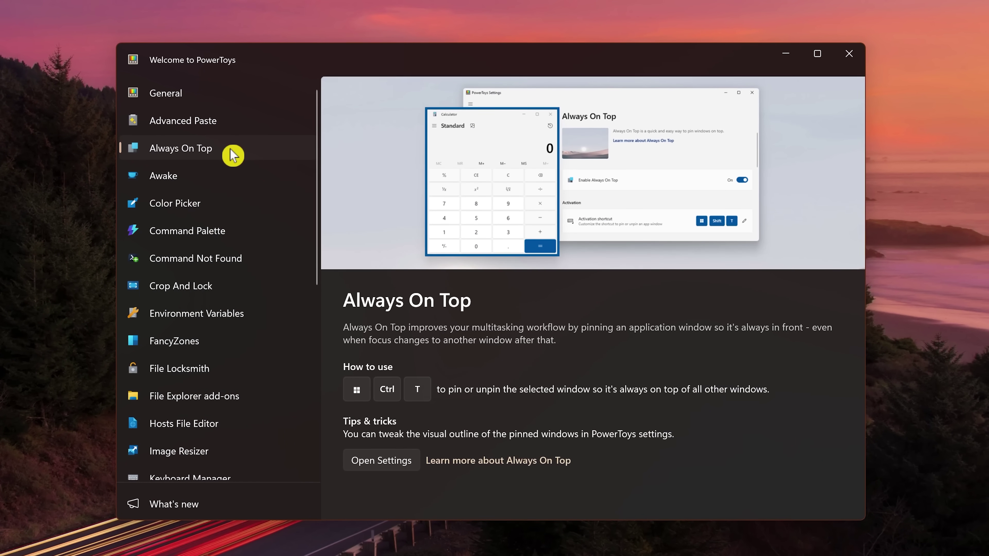
{"action": "left_click", "coordinate": [253, 344]}
{"action": "left_click", "coordinate": [225, 456]}
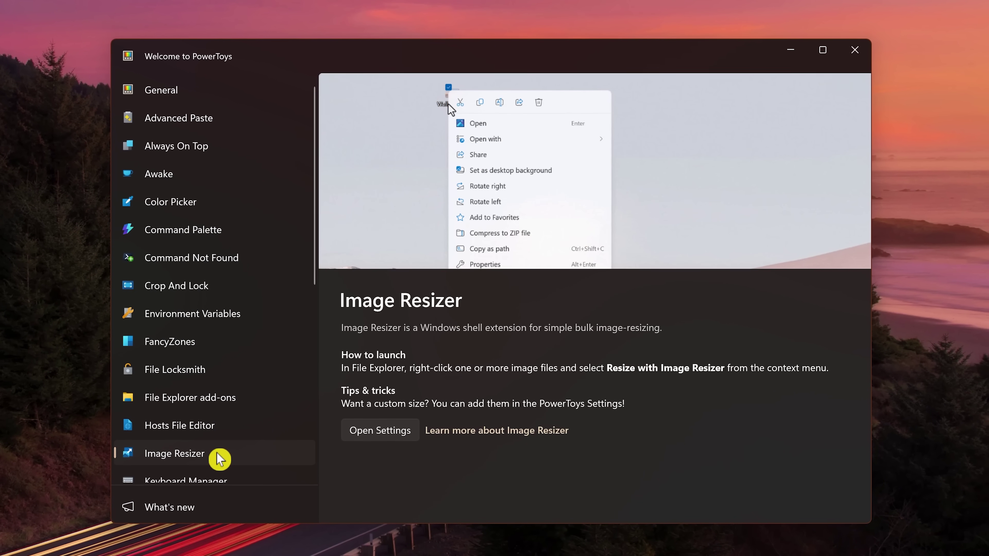
{"action": "scroll", "coordinate": [220, 456], "scroll_direction": "down", "scroll_amount": 8}
{"action": "left_click", "coordinate": [241, 168]}
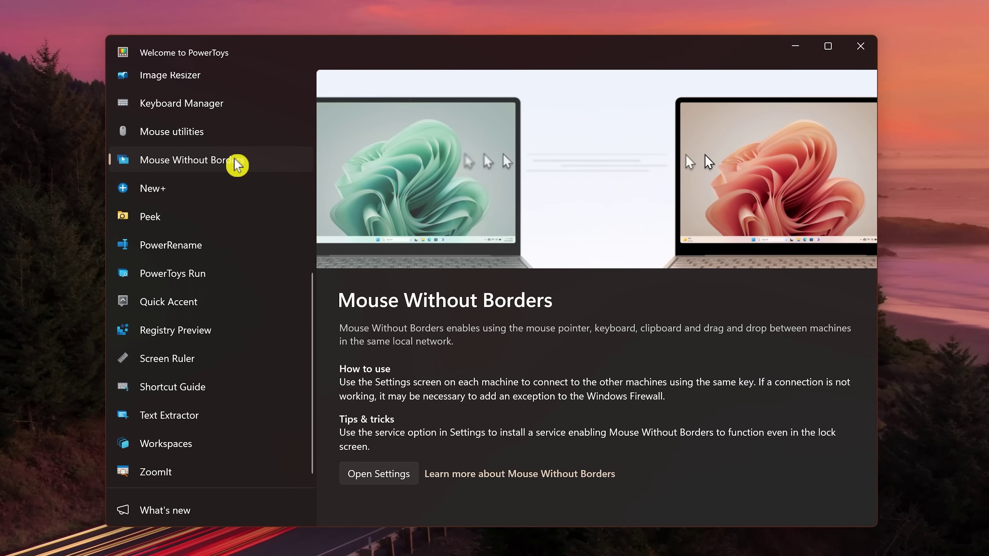
{"action": "left_click", "coordinate": [236, 249]}
{"action": "left_click", "coordinate": [231, 384]}
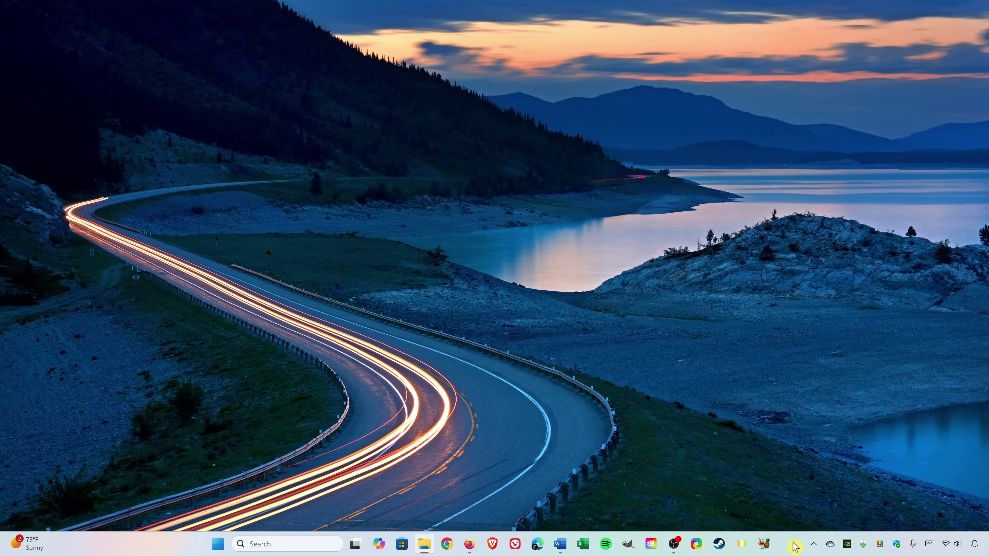
{"action": "right_click", "coordinate": [794, 547]}
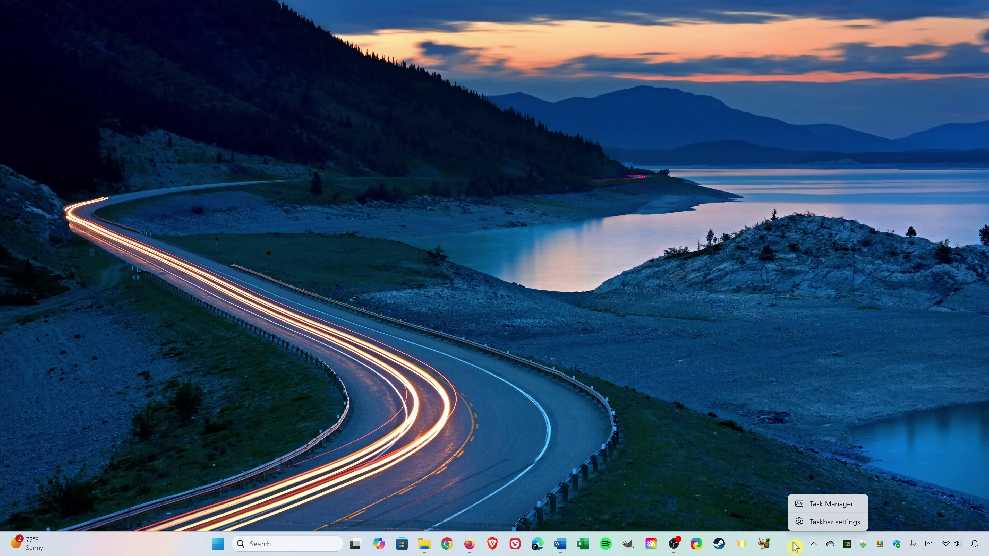
{"action": "left_click", "coordinate": [822, 522]}
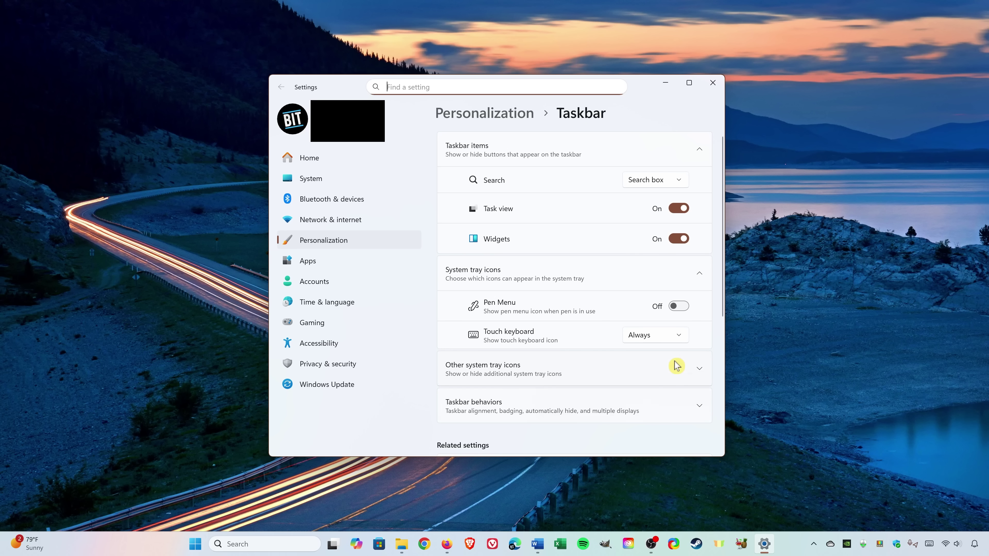
{"action": "scroll", "coordinate": [667, 330], "scroll_direction": "down", "scroll_amount": 5}
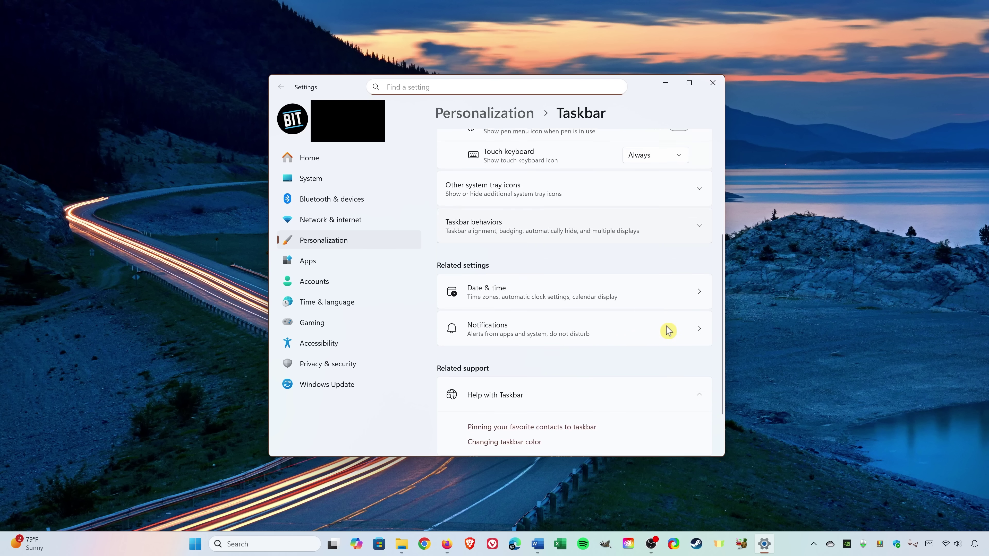
{"action": "left_click", "coordinate": [589, 209]}
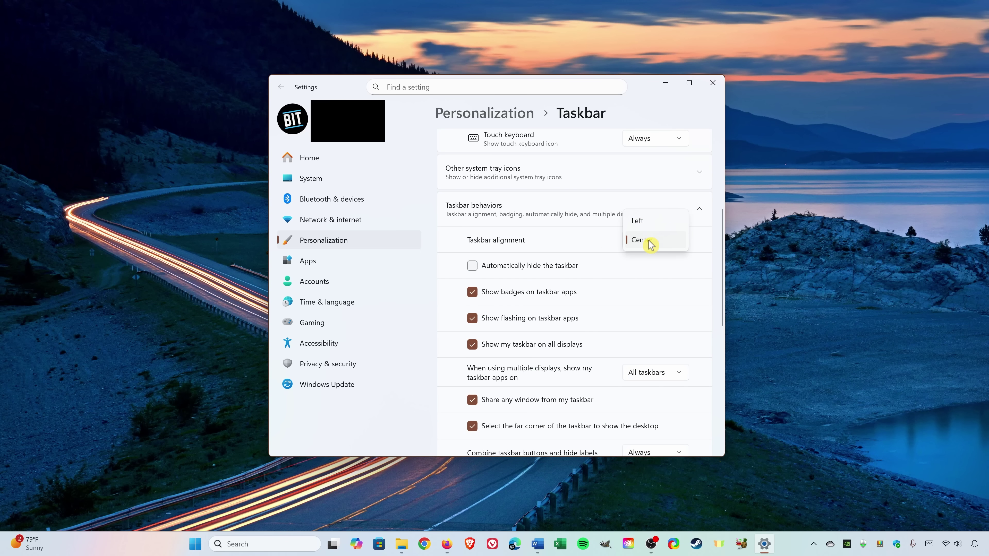
{"action": "left_click", "coordinate": [650, 223]}
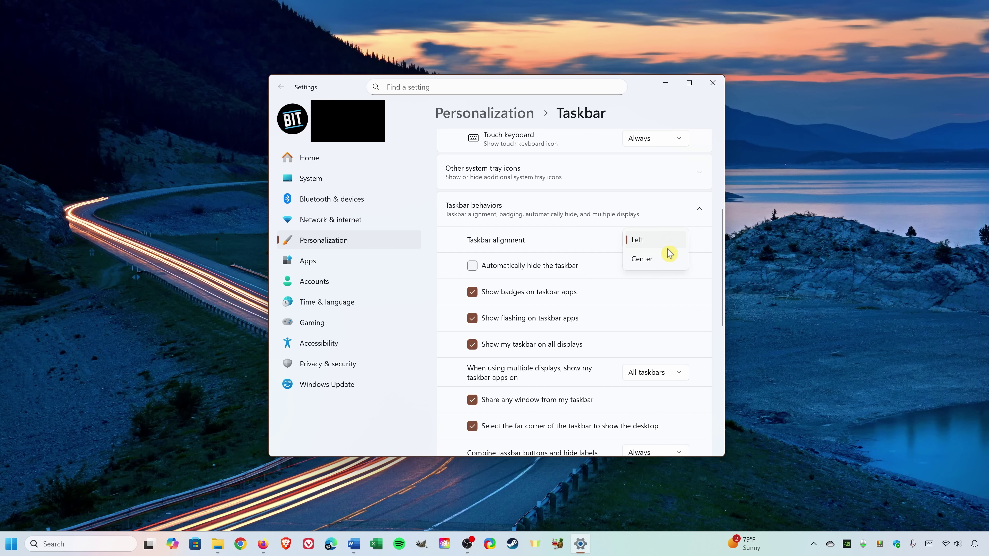
{"action": "left_click", "coordinate": [661, 260]}
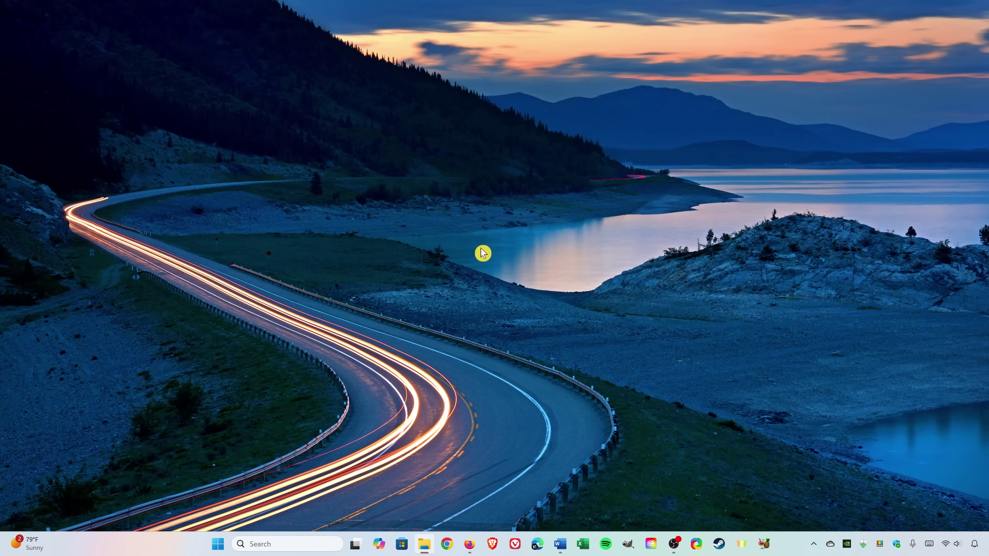
Step: Open Personalize from the desktop, scroll through the Themes grid, then return to Personalization
{"action": "right_click", "coordinate": [476, 240]}
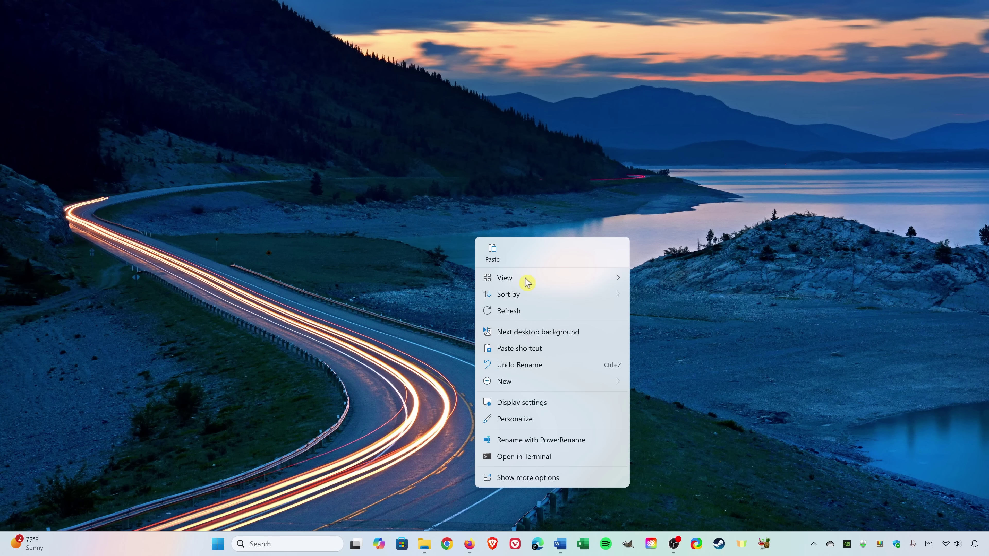
{"action": "left_click", "coordinate": [528, 420]}
{"action": "scroll", "coordinate": [526, 425], "scroll_direction": "down", "scroll_amount": 5}
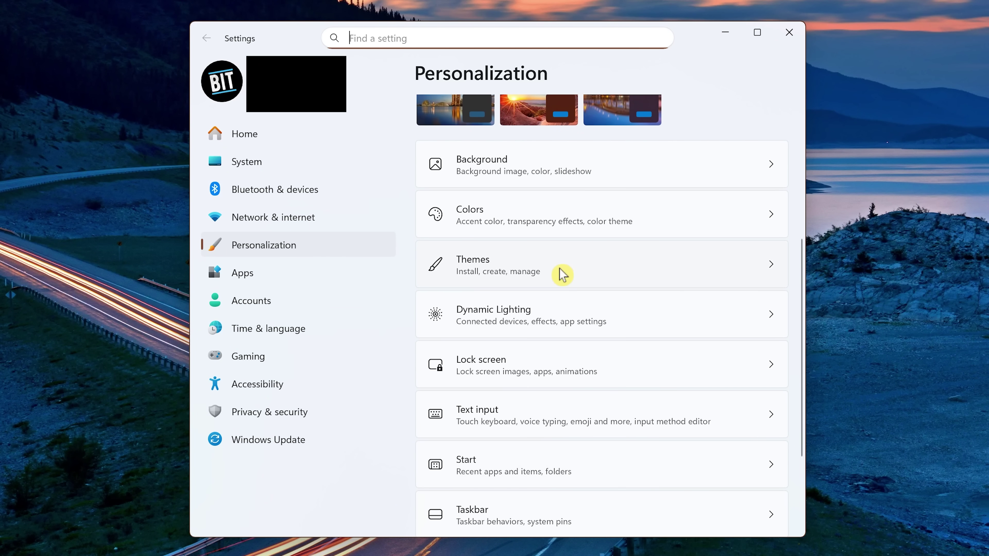
{"action": "left_click", "coordinate": [562, 268]}
{"action": "scroll", "coordinate": [722, 327], "scroll_direction": "down", "scroll_amount": 5}
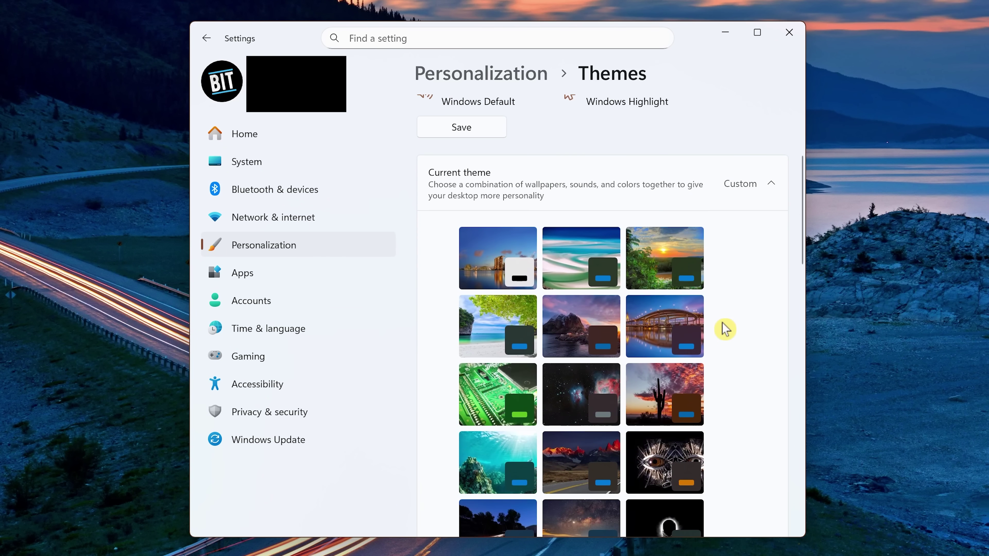
{"action": "scroll", "coordinate": [723, 329], "scroll_direction": "down", "scroll_amount": 6}
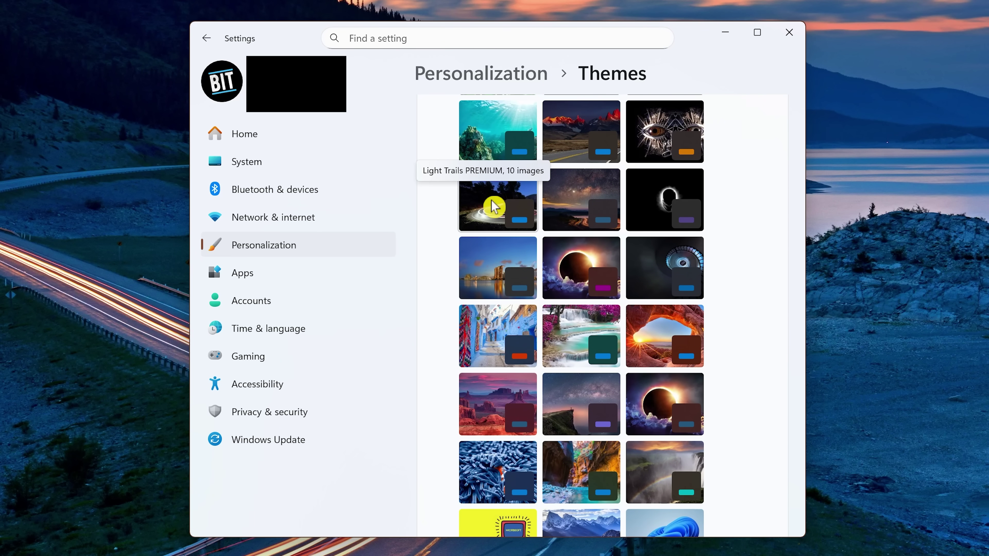
{"action": "scroll", "coordinate": [494, 206], "scroll_direction": "down", "scroll_amount": 10}
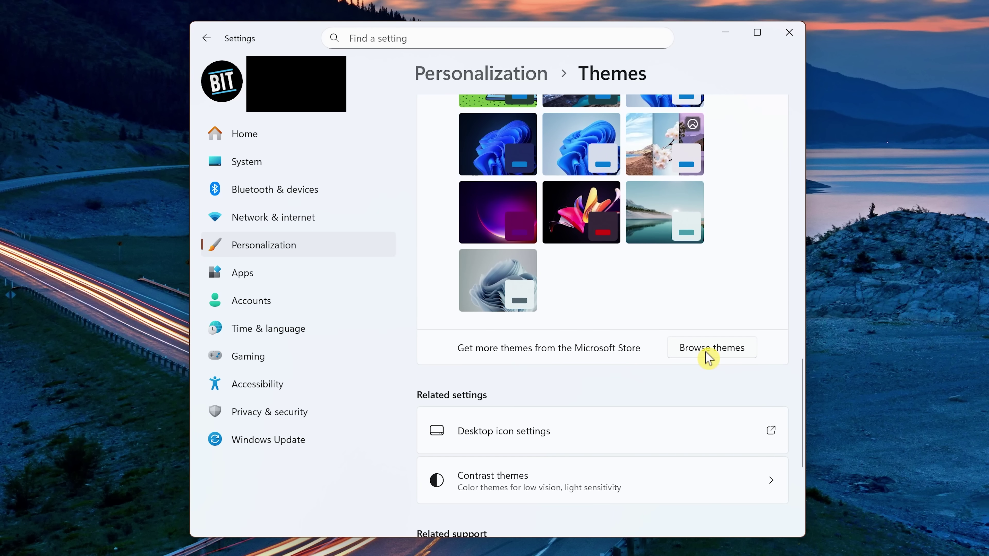
{"action": "key", "text": "alt+Left"}
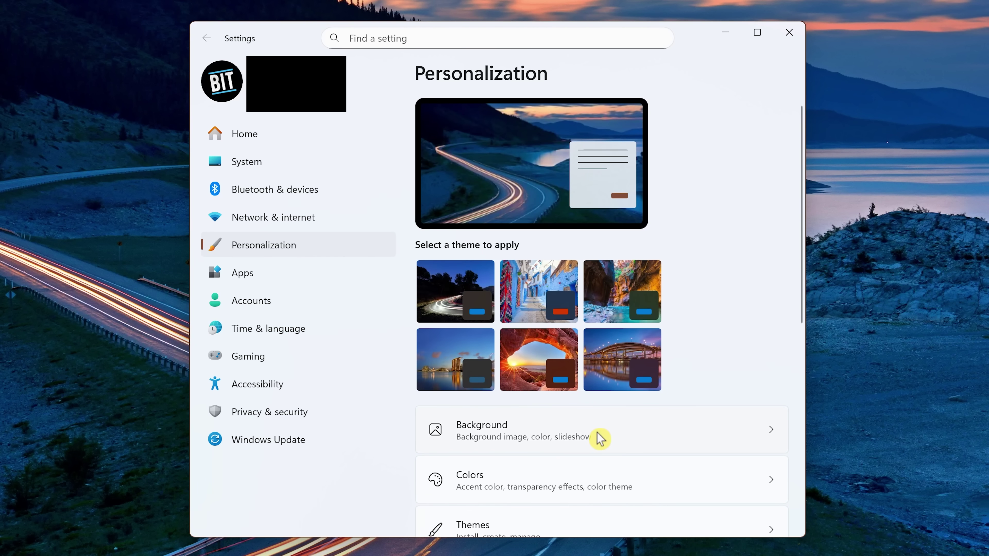
Step: Keep the desktop background as a slideshow changing pictures every 1 hour
{"action": "left_click", "coordinate": [604, 440]}
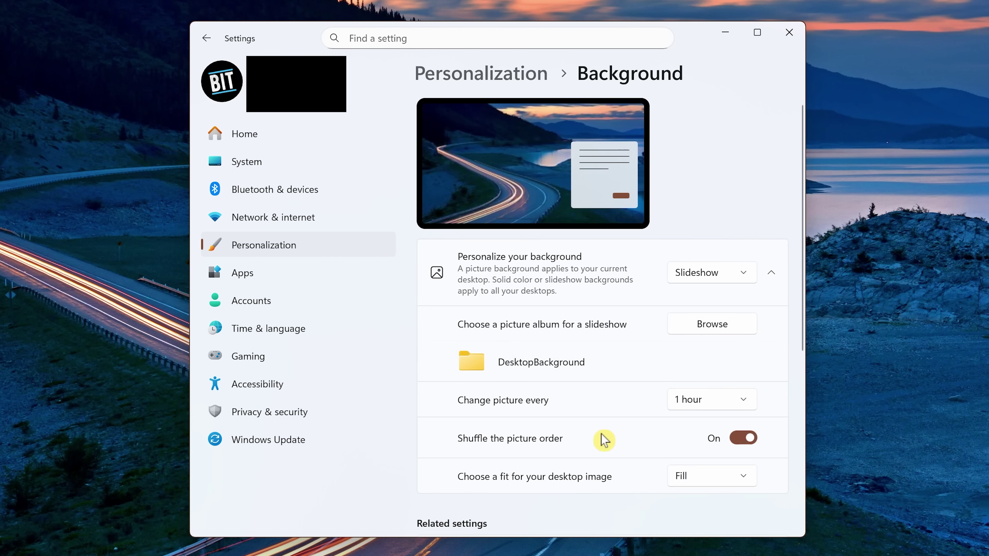
{"action": "left_click", "coordinate": [727, 276]}
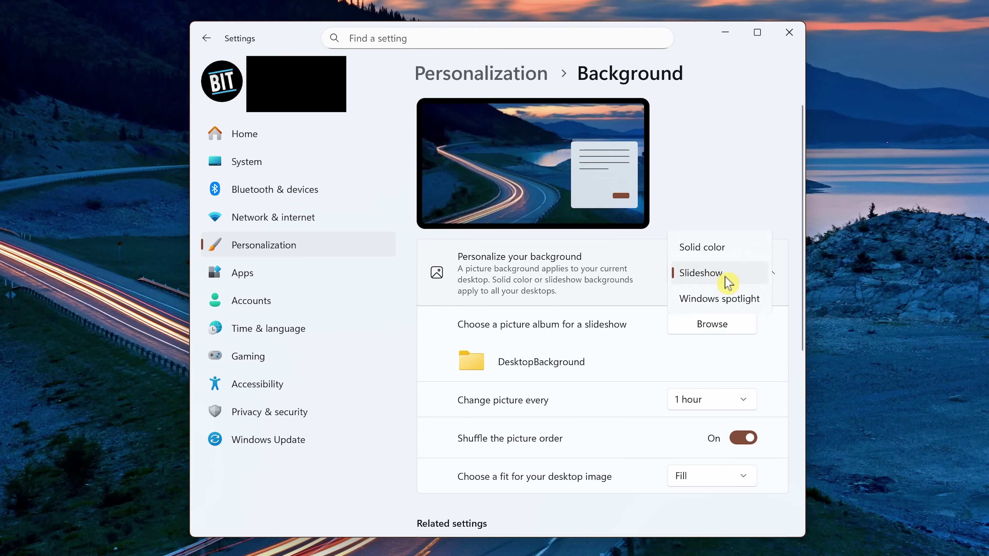
{"action": "left_click", "coordinate": [725, 279]}
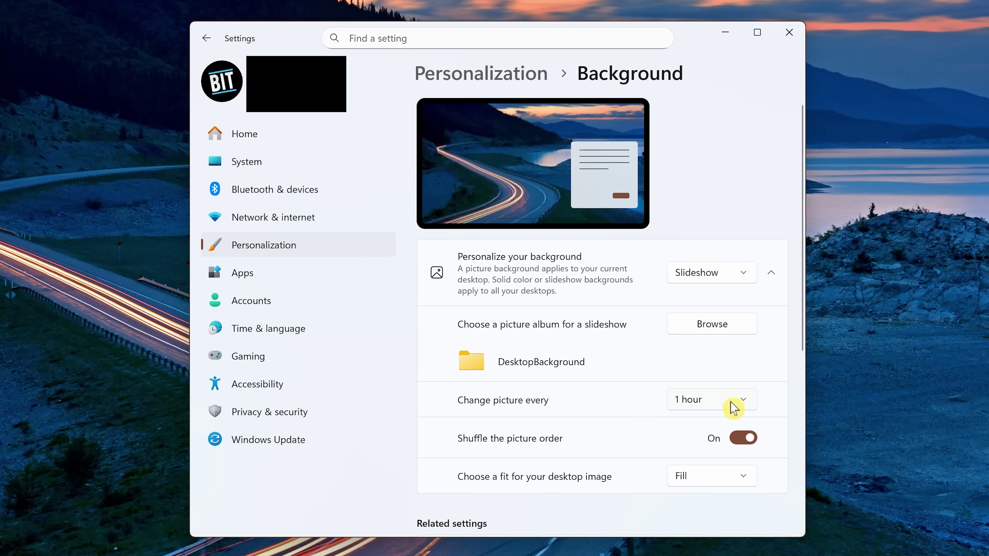
{"action": "left_click", "coordinate": [733, 408]}
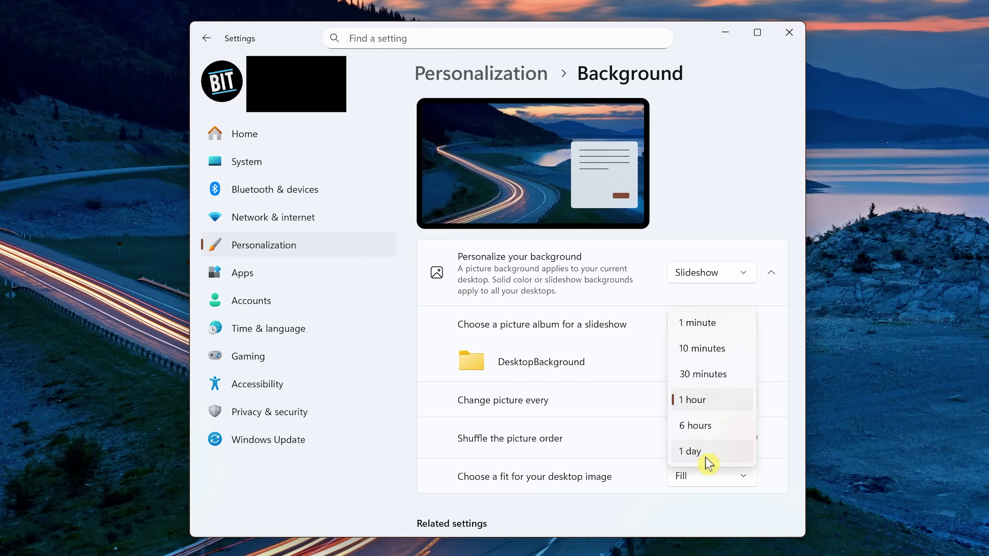
{"action": "left_click", "coordinate": [703, 407]}
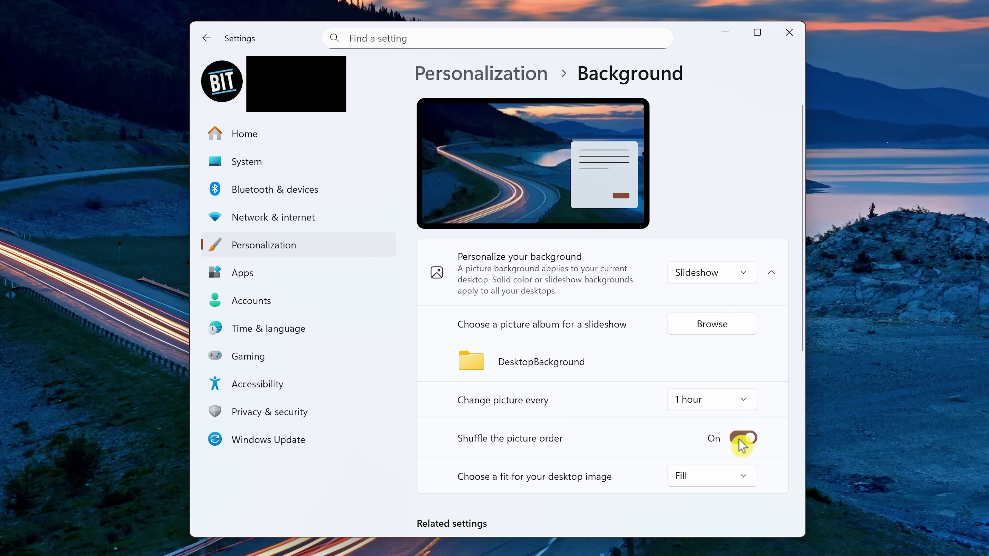
{"action": "key", "text": "alt+Left"}
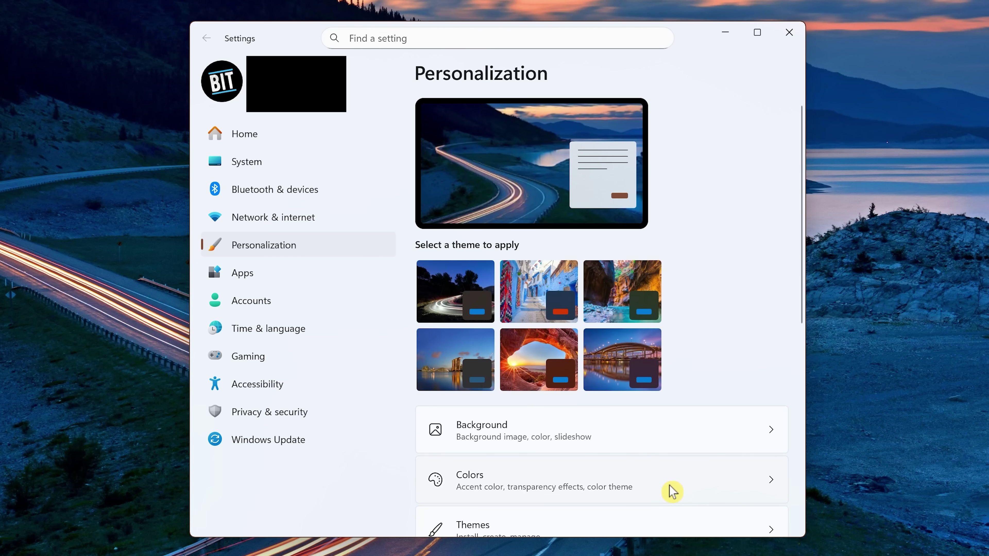
Step: Switch the Windows colour mode from Light to Dark under Colors
{"action": "left_click", "coordinate": [672, 491]}
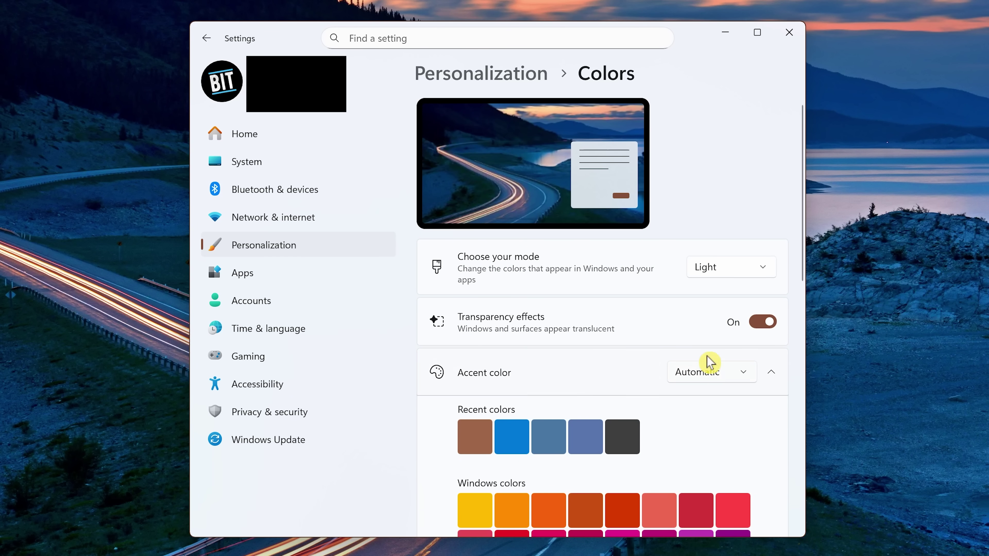
{"action": "left_click", "coordinate": [735, 271]}
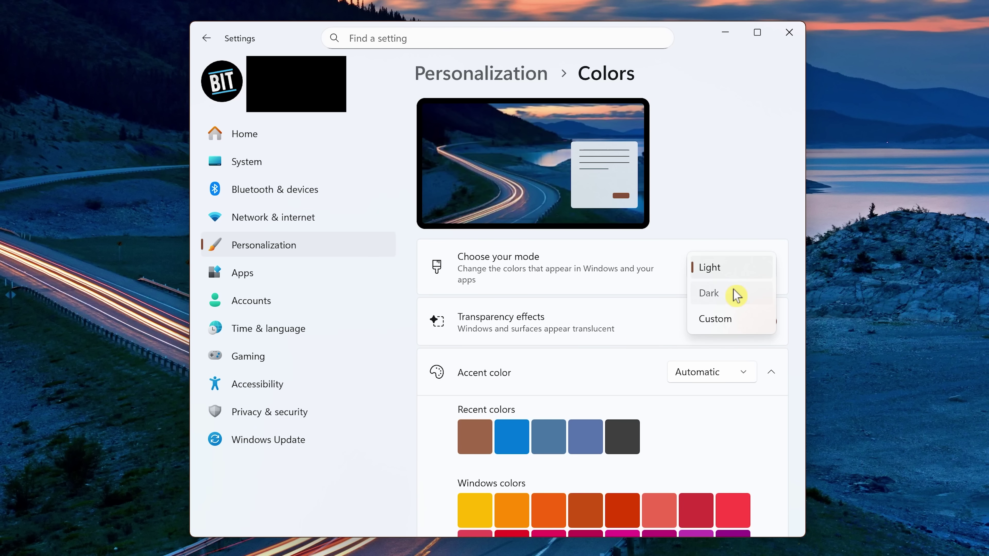
{"action": "left_click", "coordinate": [736, 296]}
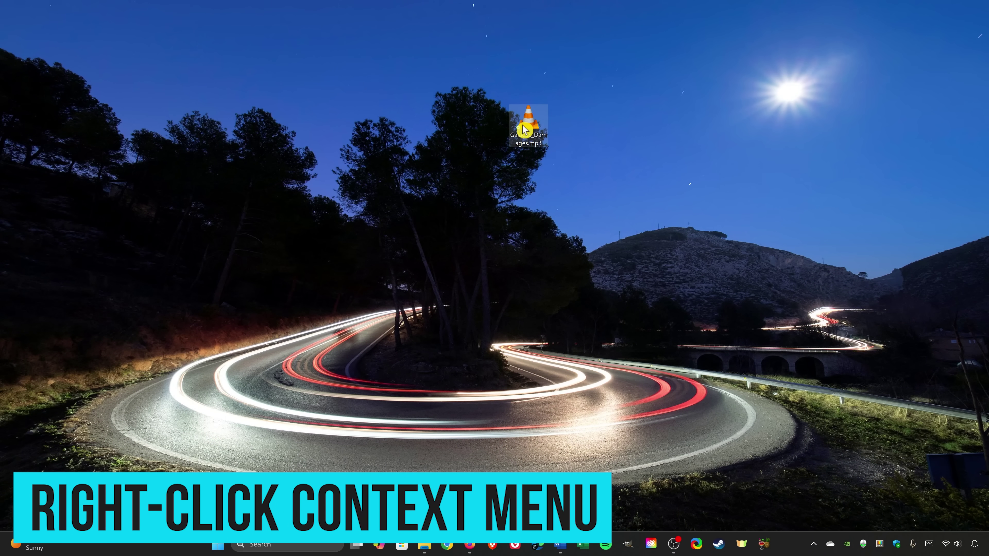
Step: Show the mp3 file's classic menu via Show more options, then directly with Shift+right-click
{"action": "mouse_move", "coordinate": [524, 130]}
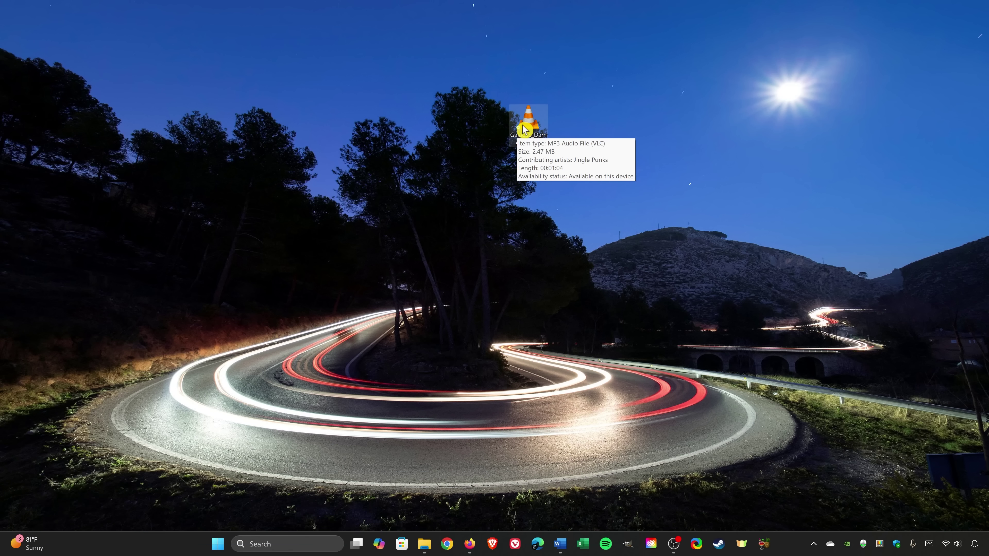
{"action": "right_click", "coordinate": [524, 130]}
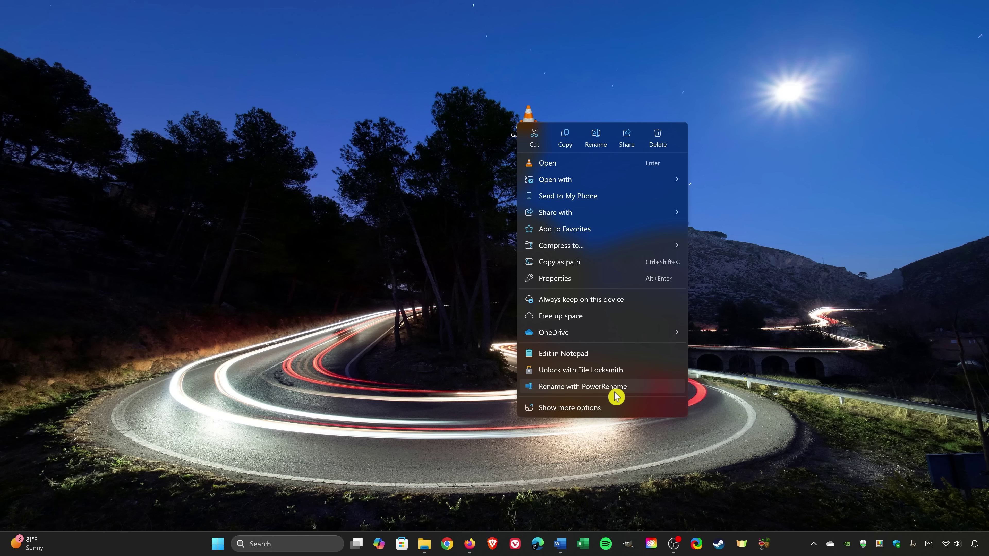
{"action": "left_click", "coordinate": [609, 412]}
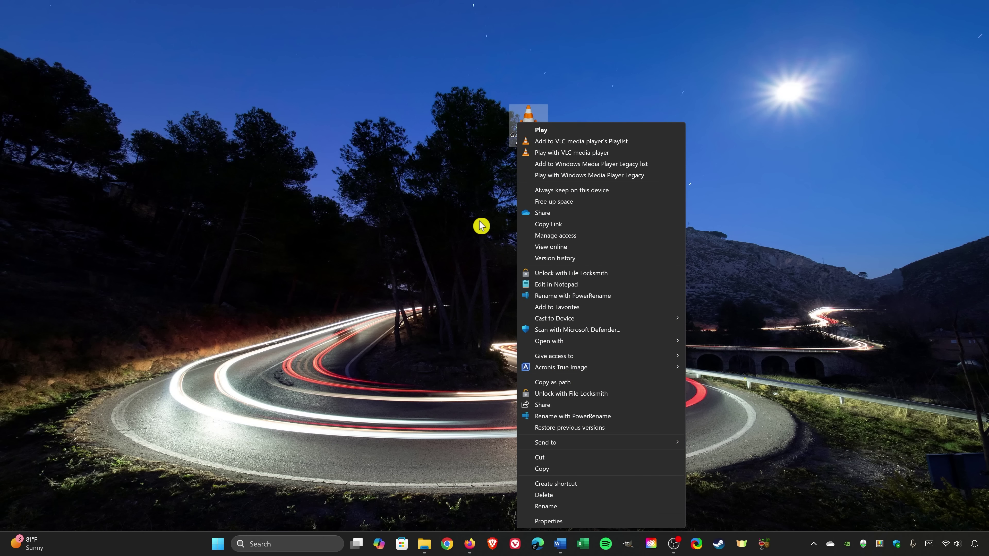
{"action": "left_click", "coordinate": [482, 226]}
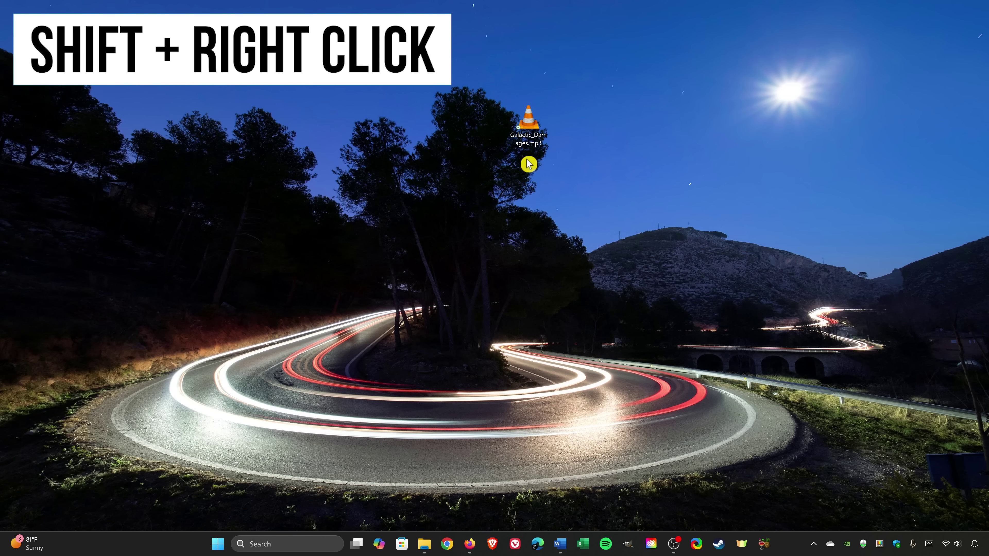
{"action": "right_click", "coordinate": [525, 135], "text": "shift"}
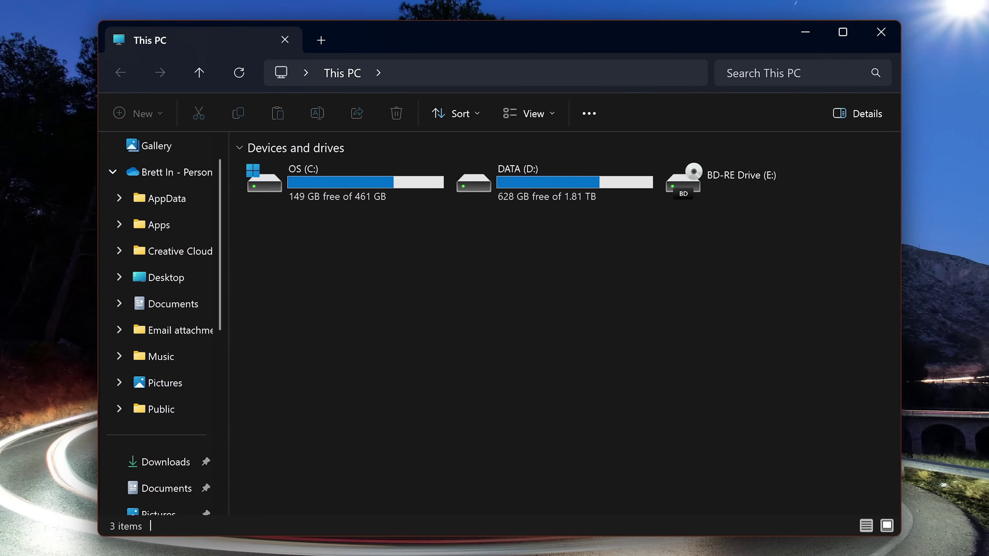
Step: Add two more This PC tabs using the + button and Ctrl+T
{"action": "left_click", "coordinate": [321, 43]}
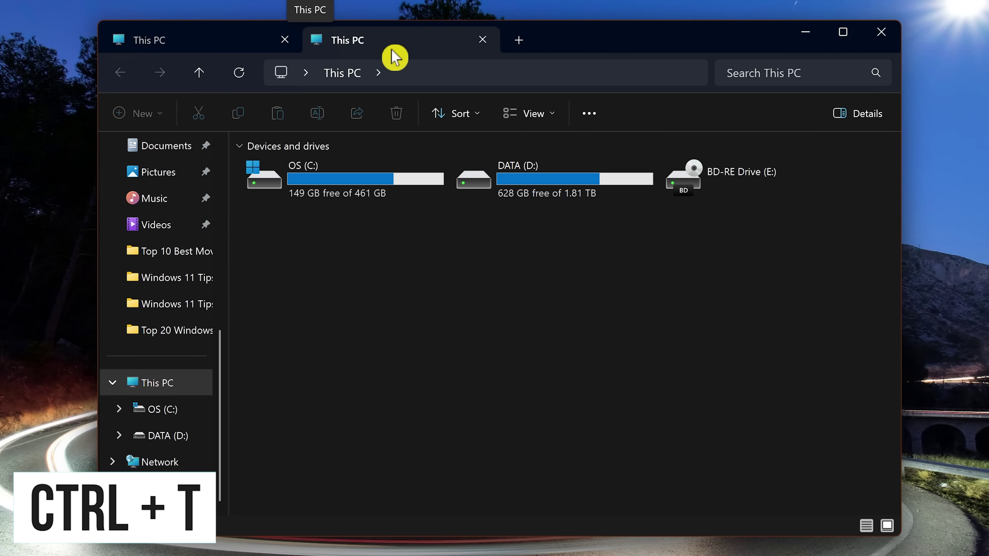
{"action": "key", "text": "ctrl+t"}
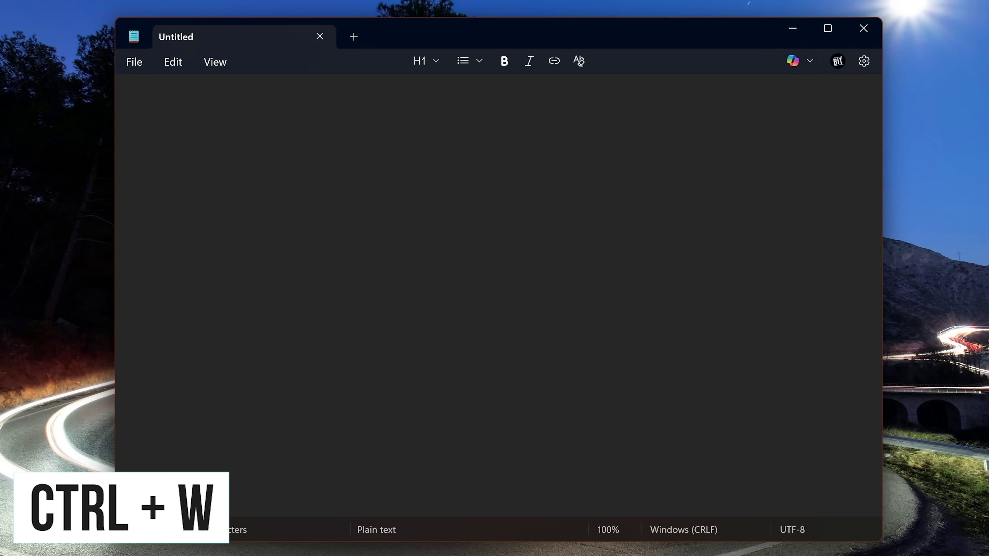
Step: Close the empty Untitled Notepad window with Ctrl+W
{"action": "key", "text": "ctrl+w"}
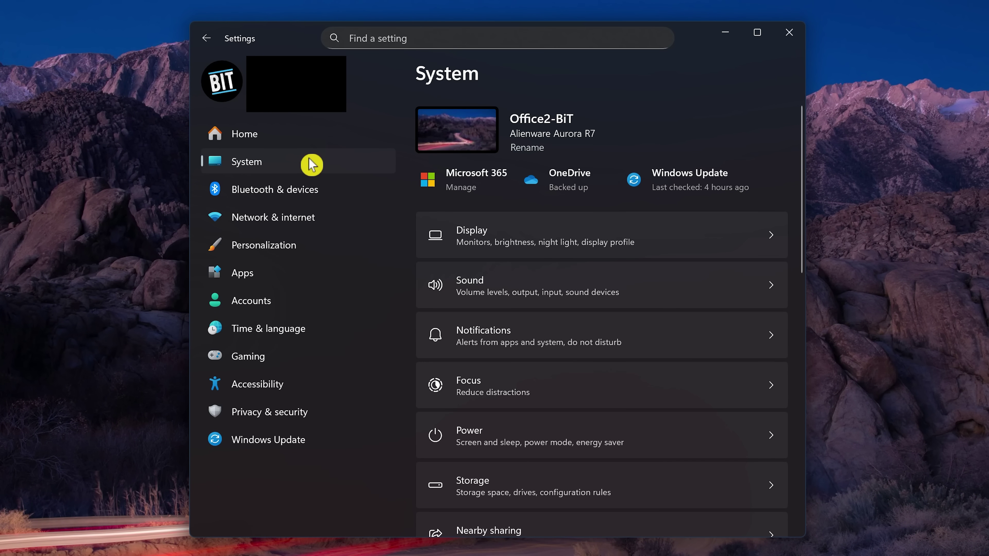
Step: Under System > Power > Energy saver, switch Always use energy saver On
{"action": "left_click", "coordinate": [553, 440]}
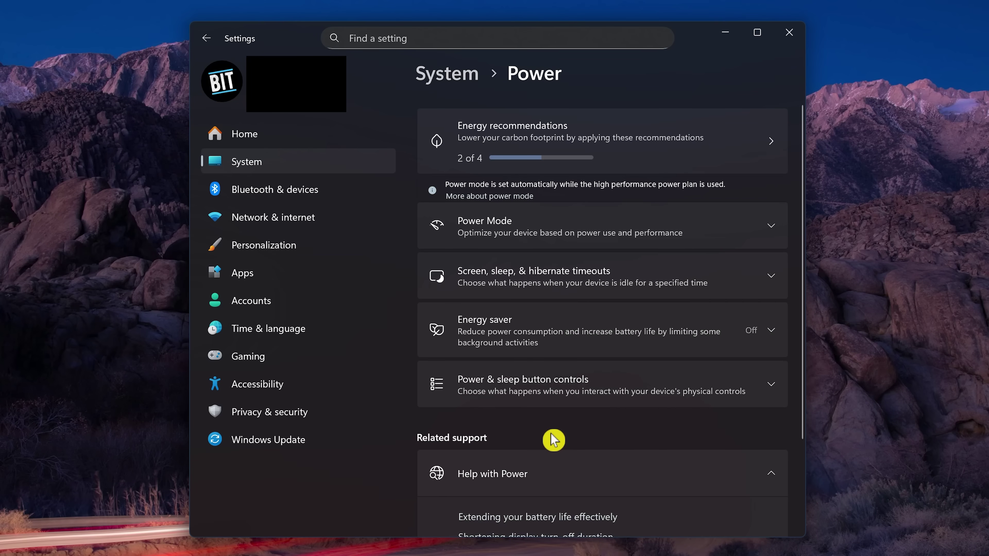
{"action": "left_click", "coordinate": [552, 330]}
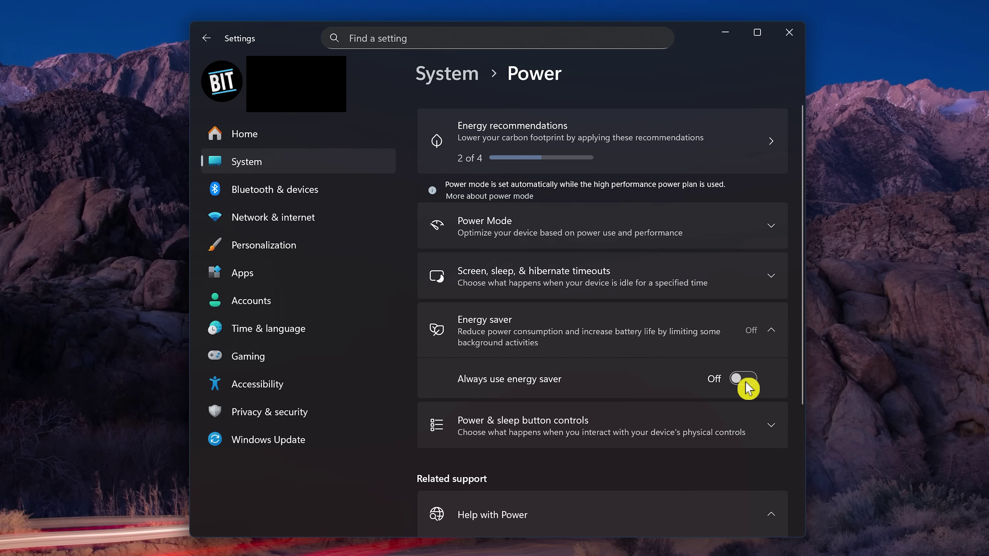
{"action": "left_click", "coordinate": [743, 379]}
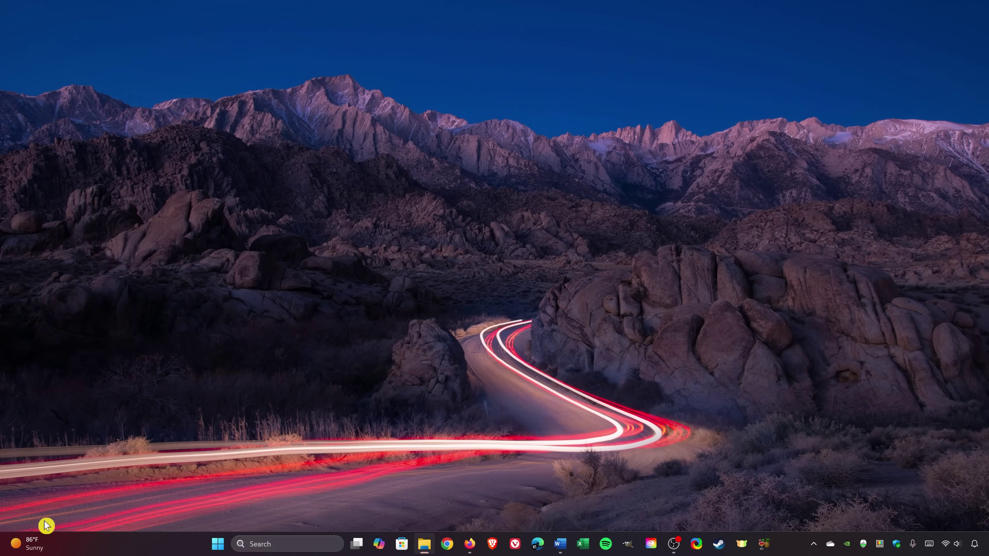
{"action": "left_click", "coordinate": [40, 547]}
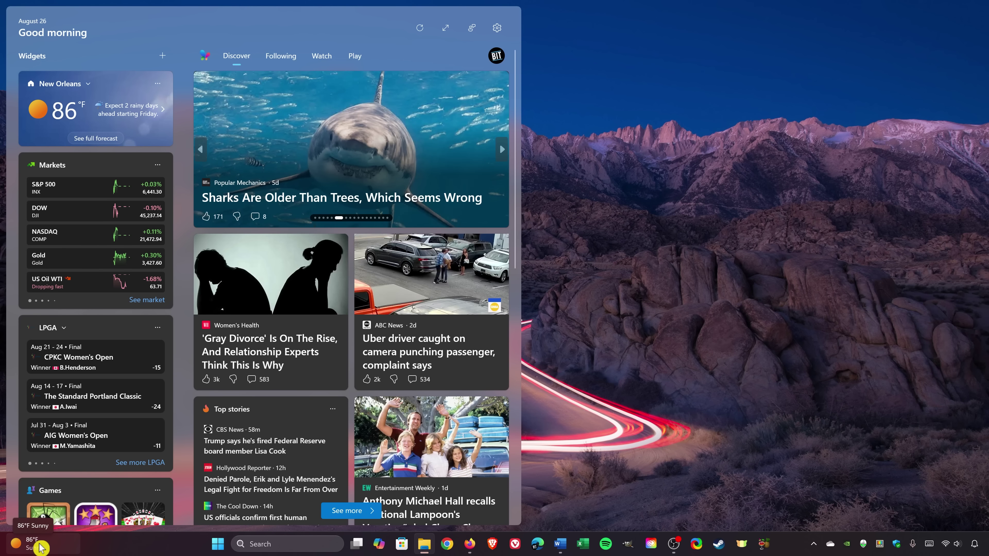
{"action": "left_click", "coordinate": [161, 60]}
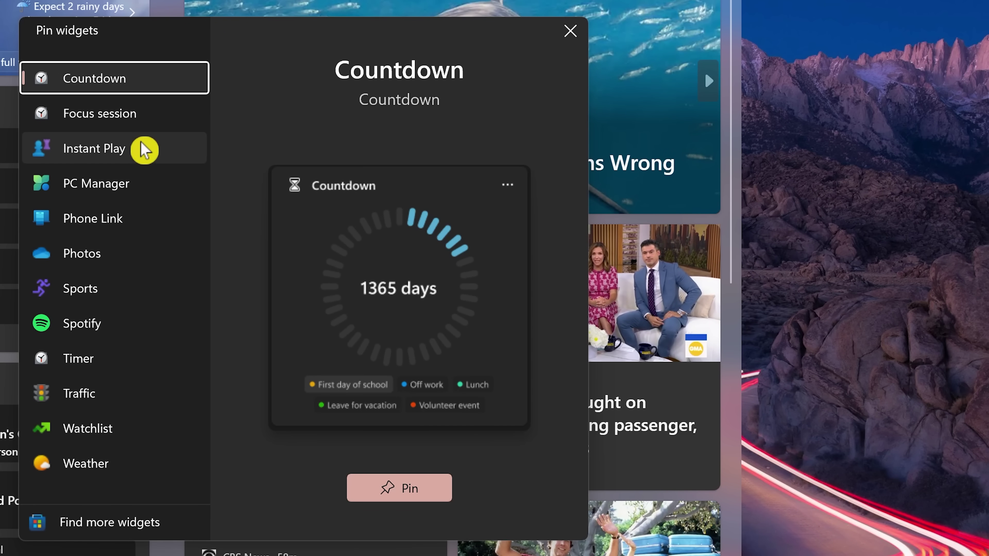
{"action": "left_click", "coordinate": [132, 217]}
{"action": "left_click", "coordinate": [128, 258]}
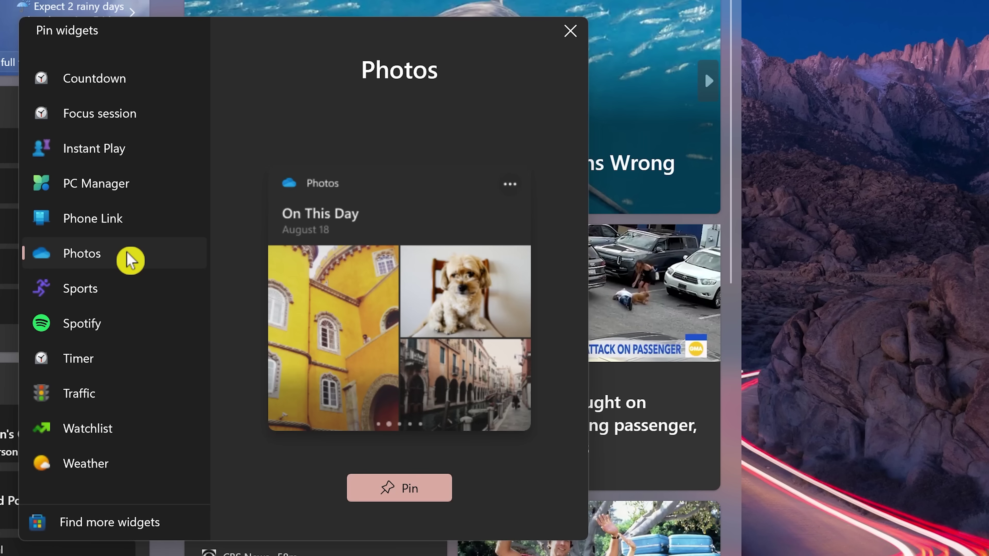
{"action": "left_click", "coordinate": [124, 327]}
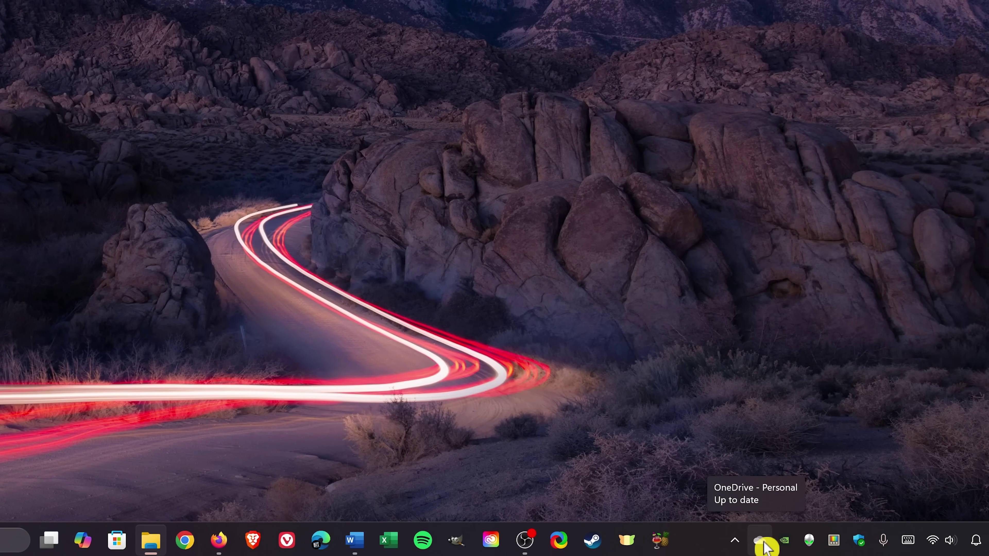
Step: From the OneDrive panel, turn the 'On this day' memories notification Off
{"action": "left_click", "coordinate": [759, 540]}
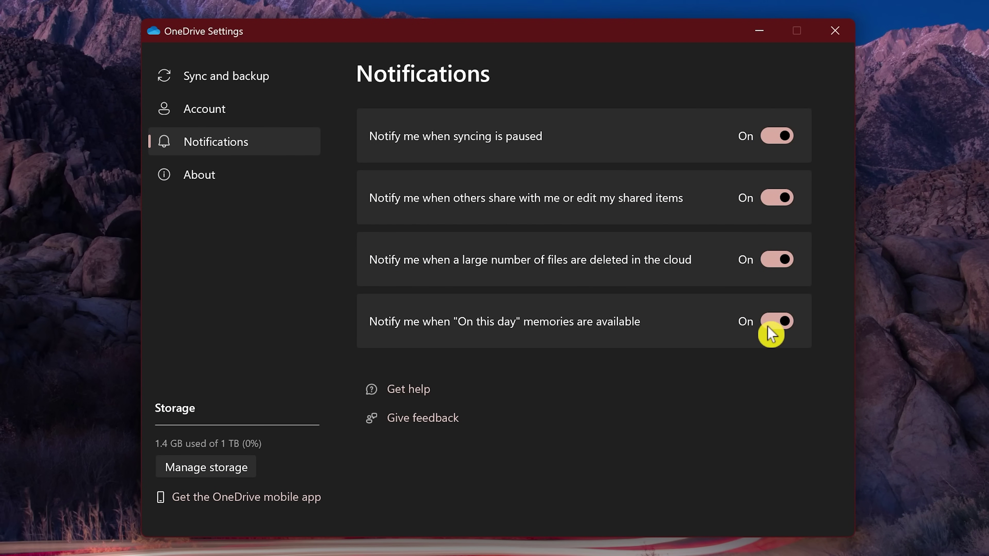
{"action": "left_click", "coordinate": [782, 324]}
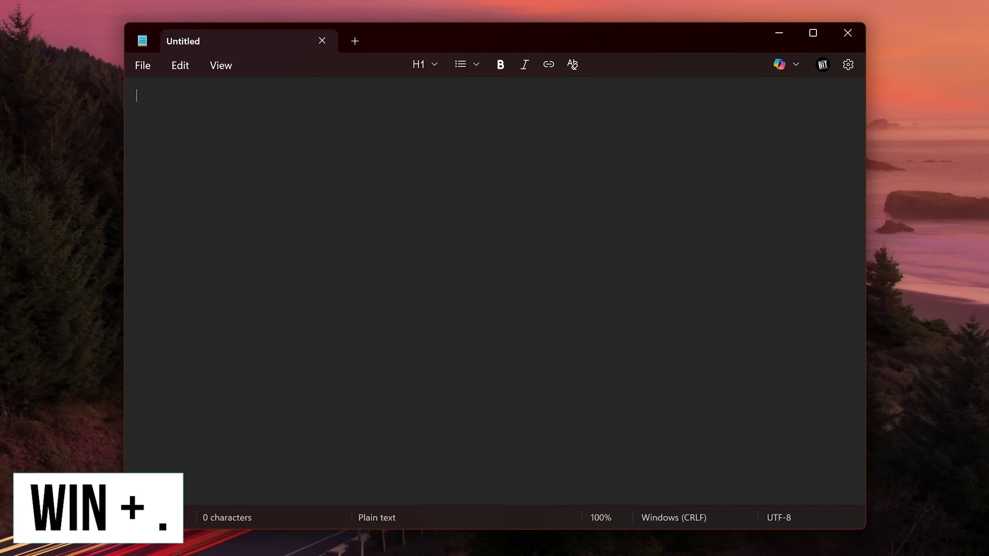
Step: Insert the sneezing face, robot, devil and face-blowing-a-kiss emojis from the emoji panel
{"action": "key", "text": "super+period"}
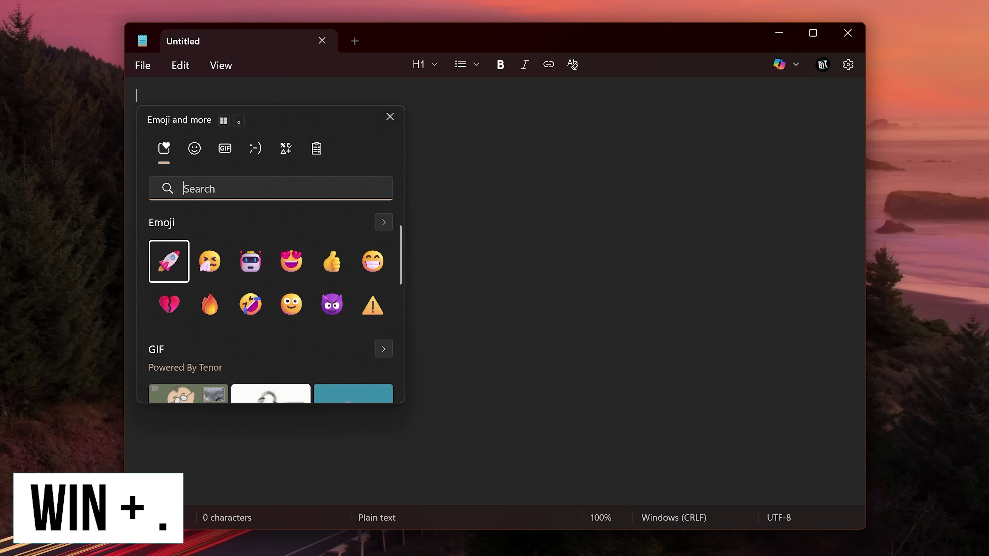
{"action": "left_click", "coordinate": [211, 244]}
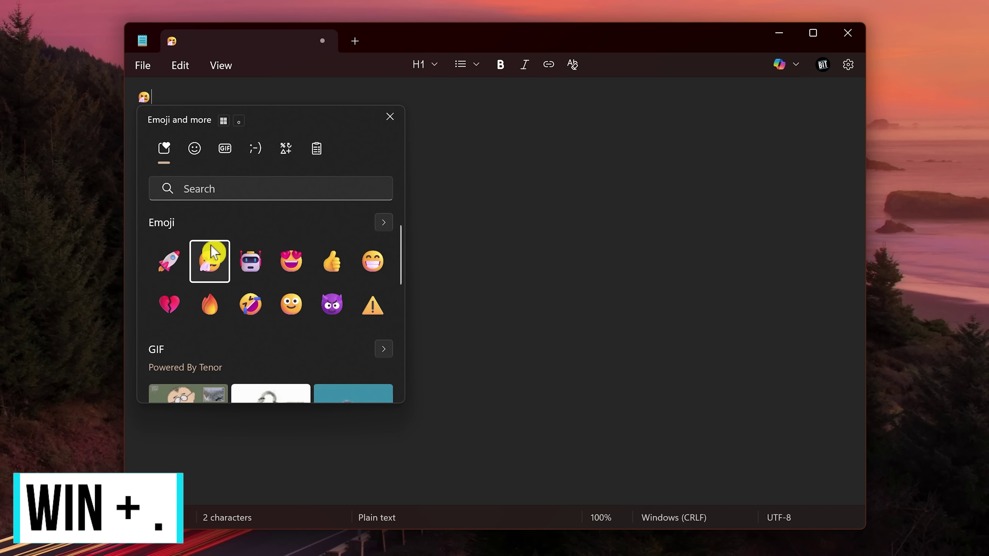
{"action": "left_click", "coordinate": [197, 151]}
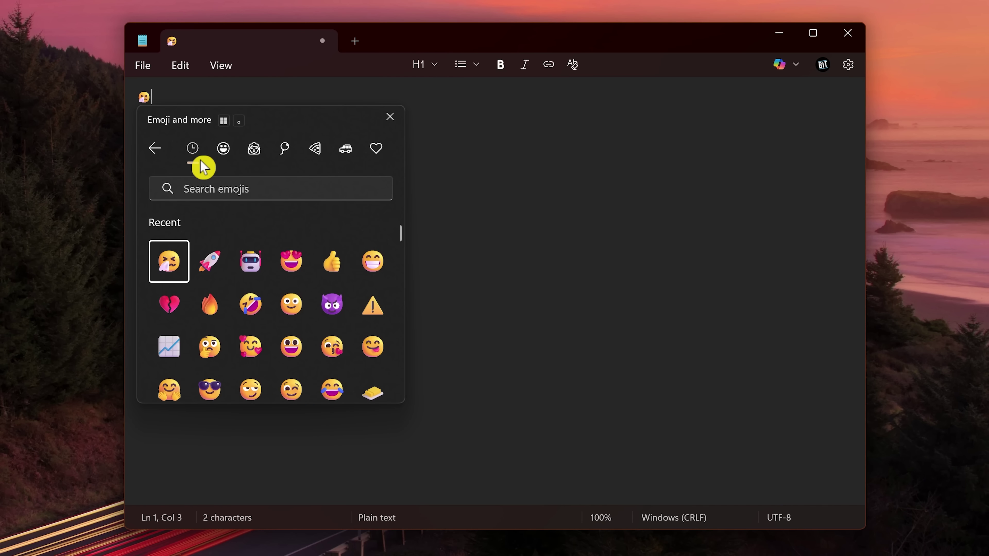
{"action": "left_click", "coordinate": [251, 261]}
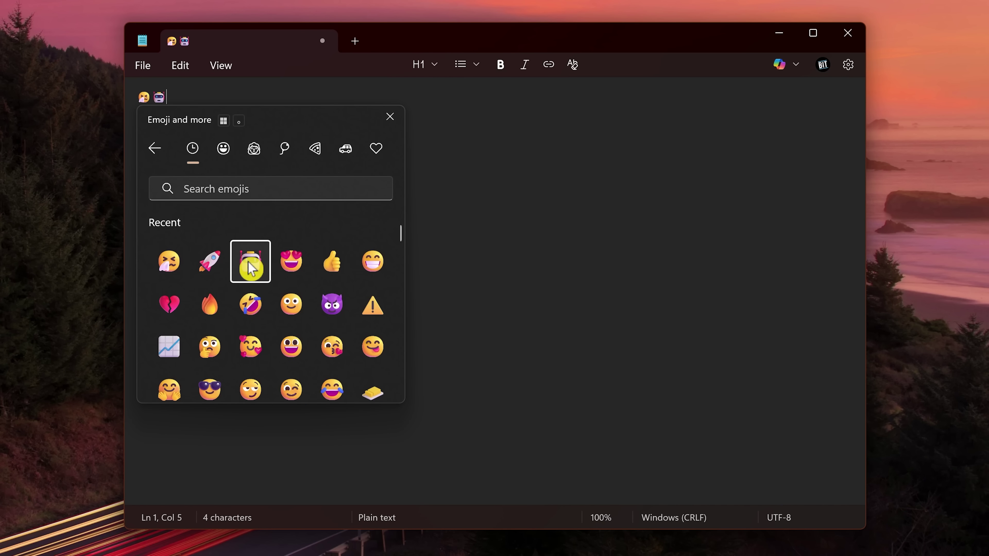
{"action": "left_click", "coordinate": [332, 304]}
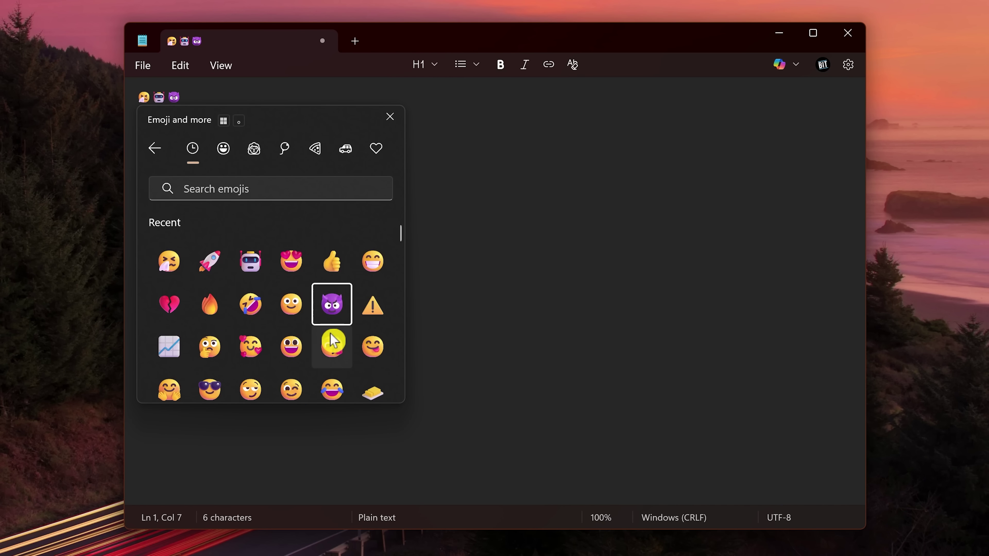
{"action": "left_click", "coordinate": [332, 345]}
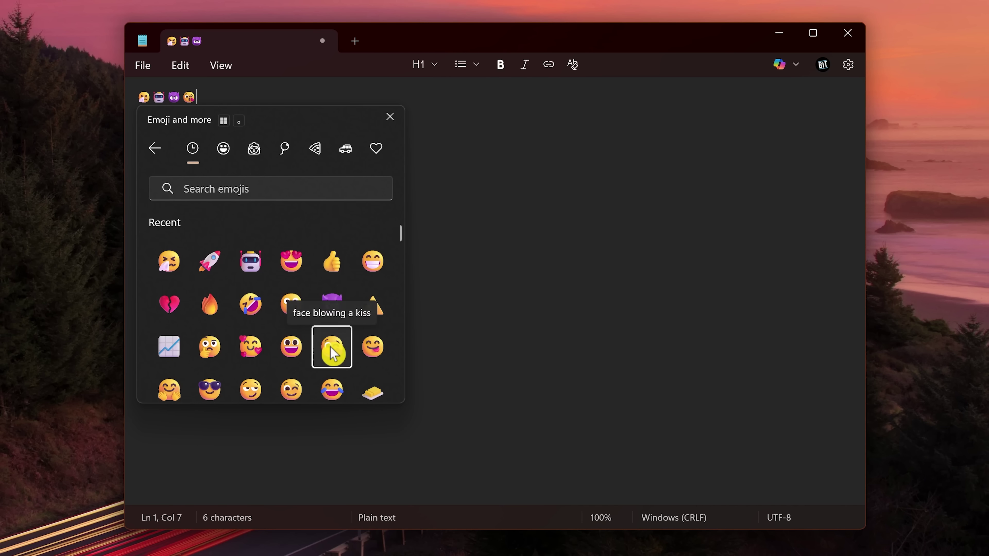
Step: Add a person emoji from the People category after the kiss face
{"action": "left_click", "coordinate": [263, 154]}
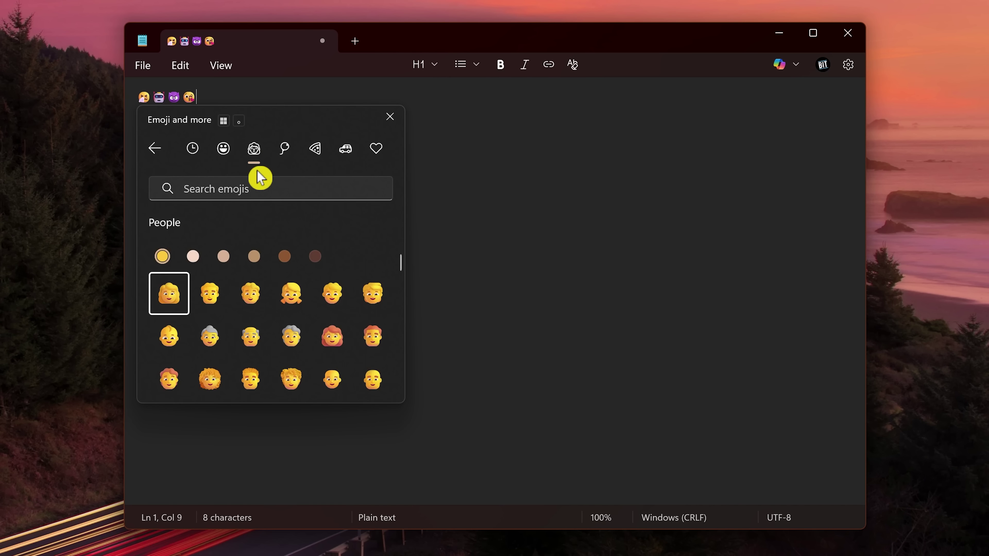
{"action": "left_click", "coordinate": [253, 296]}
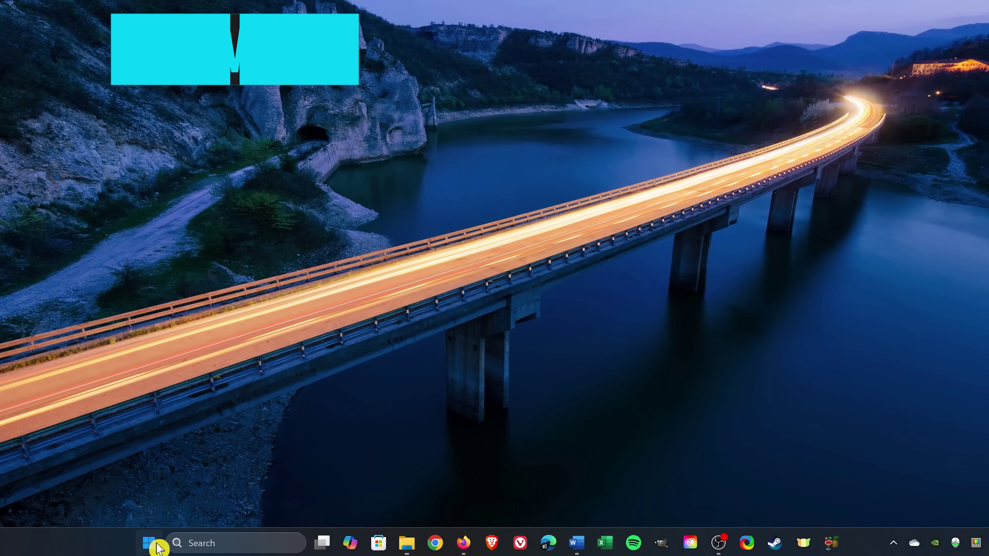
{"action": "left_click", "coordinate": [155, 544]}
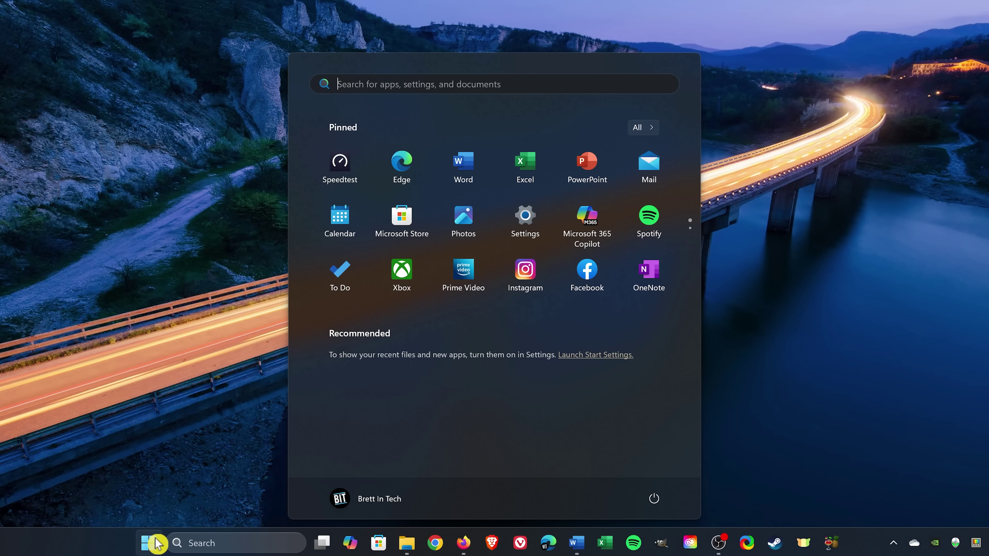
Step: Close the Start menu and reach Settings' System page through the Win+X quick link menu
{"action": "left_click", "coordinate": [156, 544]}
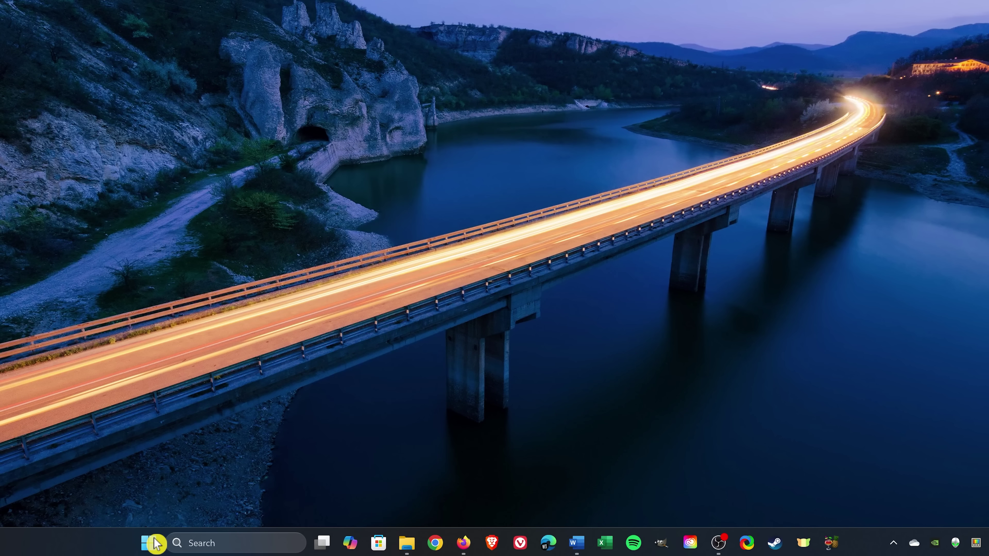
{"action": "right_click", "coordinate": [156, 544]}
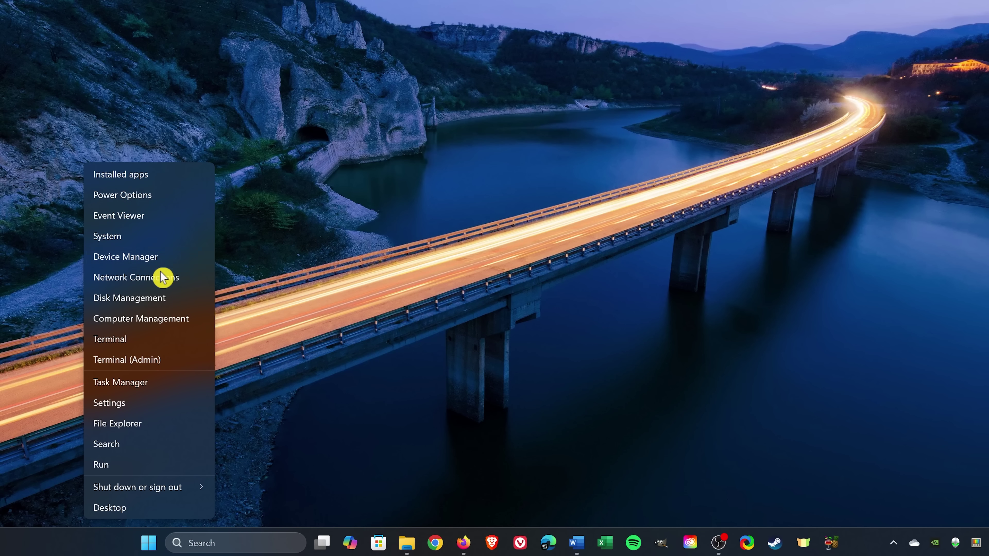
{"action": "left_click", "coordinate": [143, 360]}
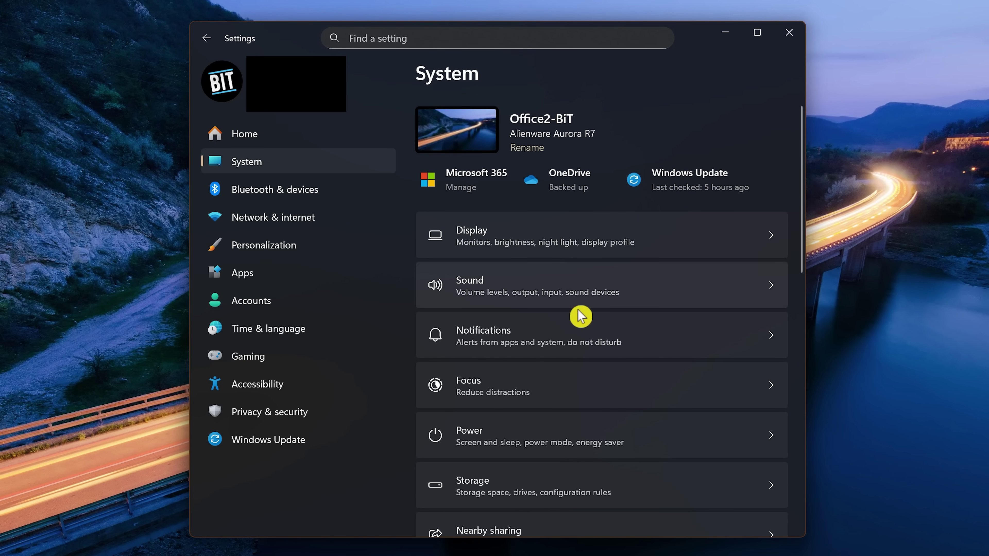
Step: On the Notifications page, switch off Microsoft Store, PowerToys (Preview), Copilot and Suggested notifications
{"action": "left_click", "coordinate": [585, 338]}
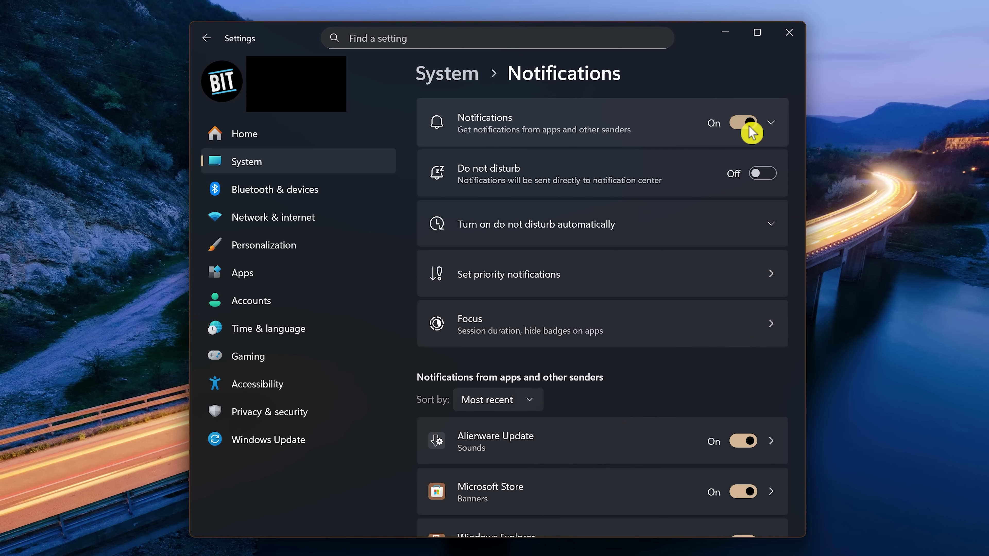
{"action": "scroll", "coordinate": [751, 133], "scroll_direction": "down", "scroll_amount": 5}
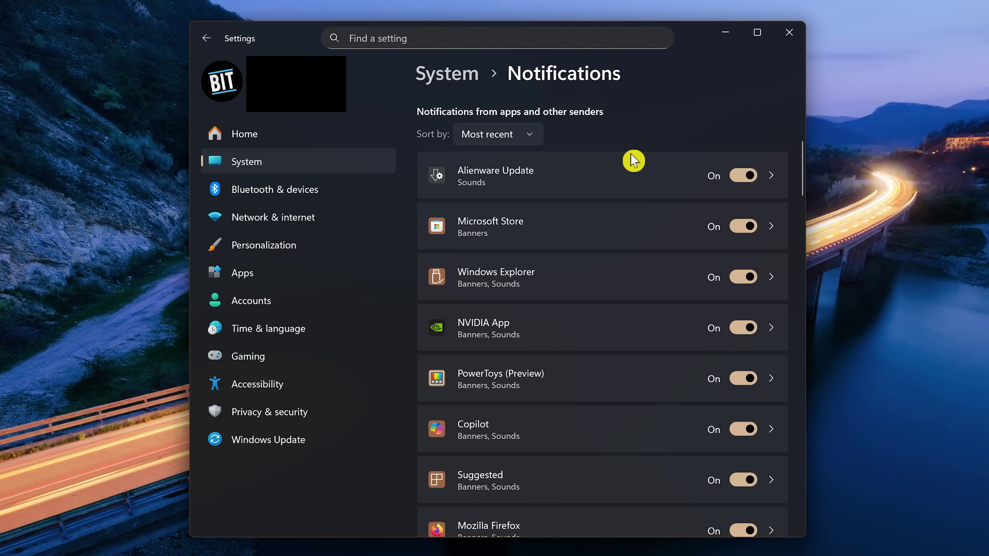
{"action": "left_click", "coordinate": [741, 230]}
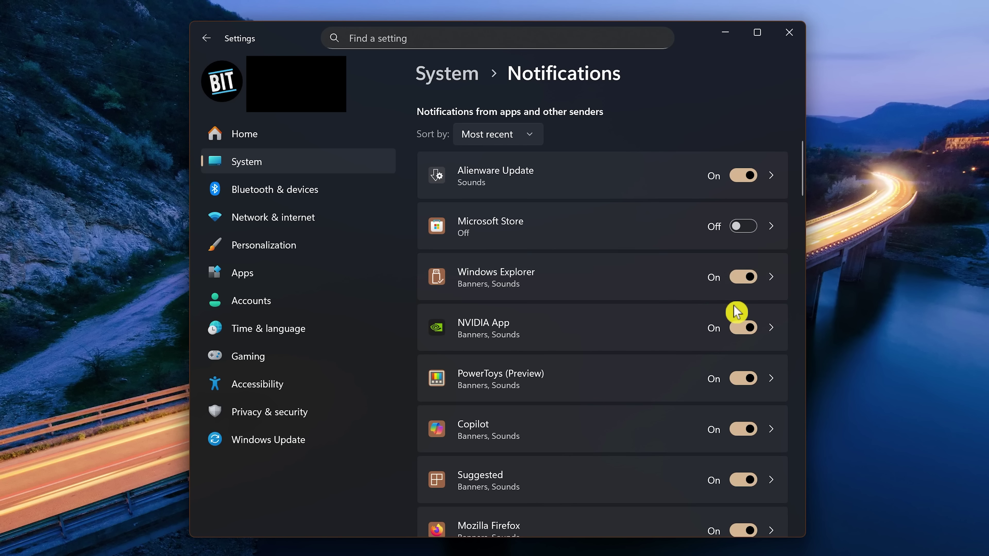
{"action": "left_click", "coordinate": [746, 381]}
{"action": "left_click", "coordinate": [743, 428]}
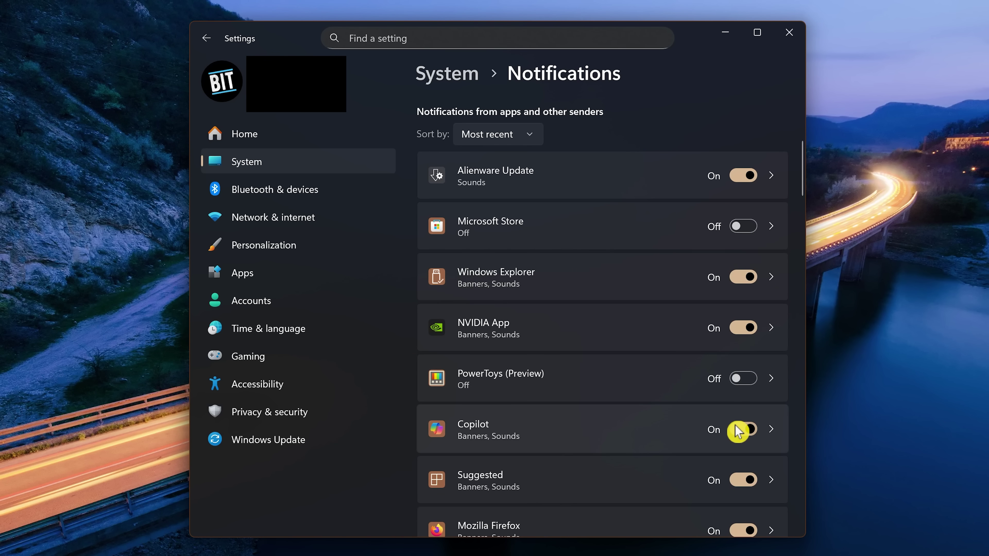
{"action": "left_click", "coordinate": [748, 484]}
Step: Also switch off notifications from Mozilla Firefox, Vivaldi and Notification Suggestions
{"action": "scroll", "coordinate": [750, 478], "scroll_direction": "down", "scroll_amount": 5}
{"action": "left_click", "coordinate": [746, 267]}
{"action": "left_click", "coordinate": [742, 317]}
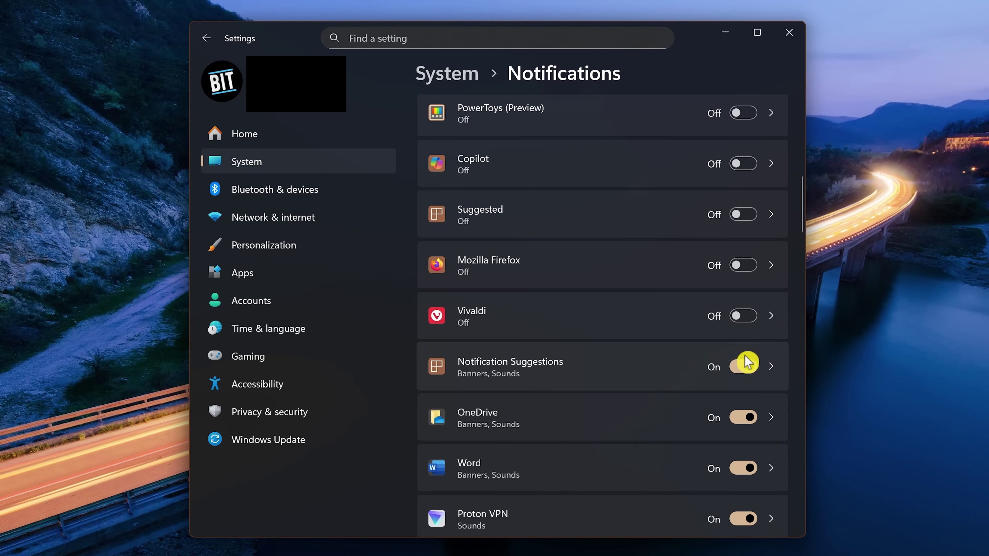
{"action": "left_click", "coordinate": [748, 371]}
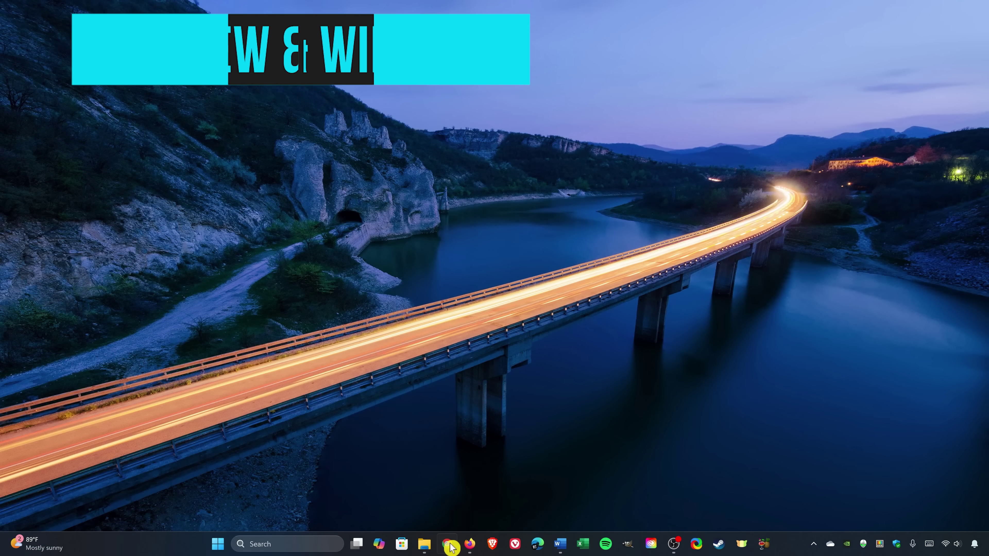
Step: Unpin Google Chrome from the taskbar
{"action": "right_click", "coordinate": [450, 545]}
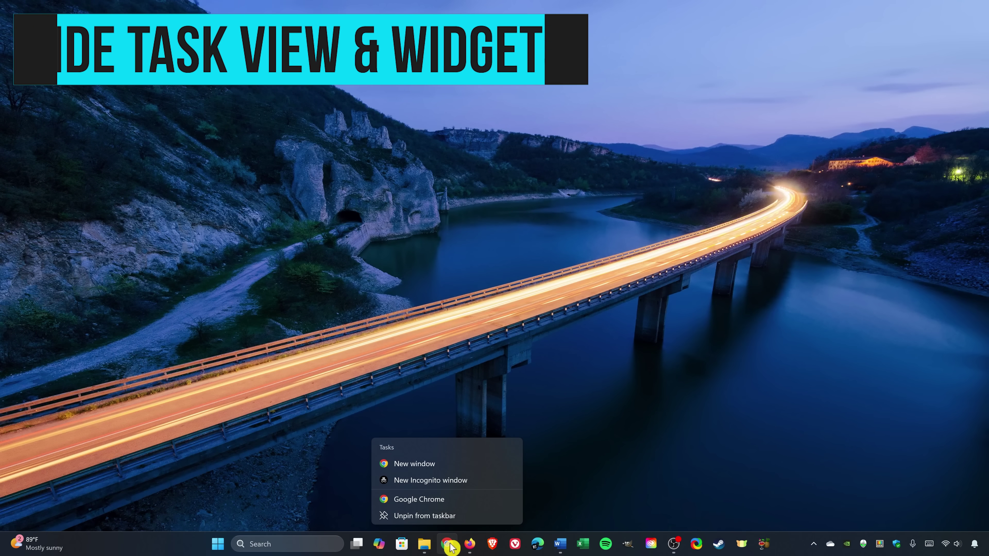
{"action": "left_click", "coordinate": [445, 516]}
{"action": "mouse_move", "coordinate": [66, 543]}
{"action": "mouse_move", "coordinate": [375, 544]}
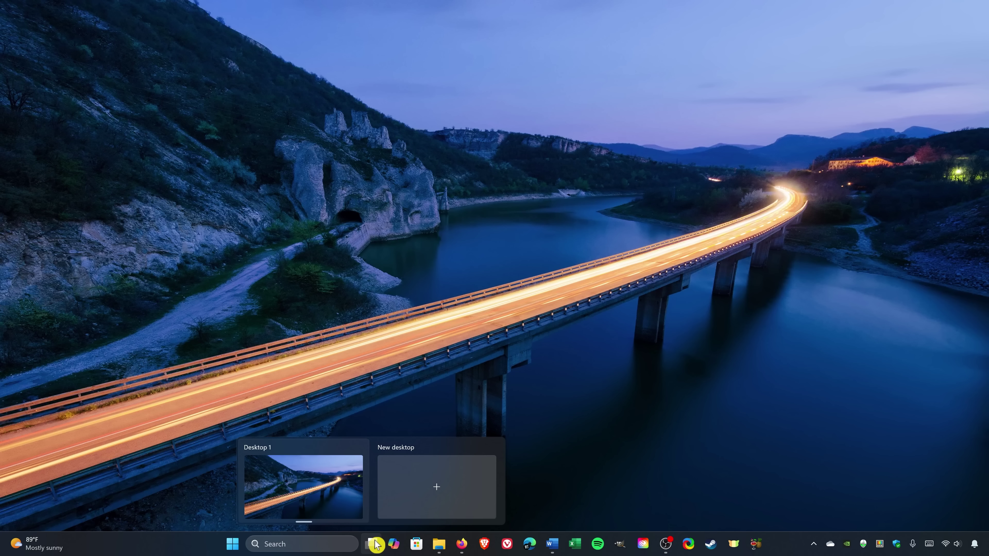
Step: In Taskbar settings, turn off Task view and Widgets and set Search to Hide
{"action": "right_click", "coordinate": [782, 550]}
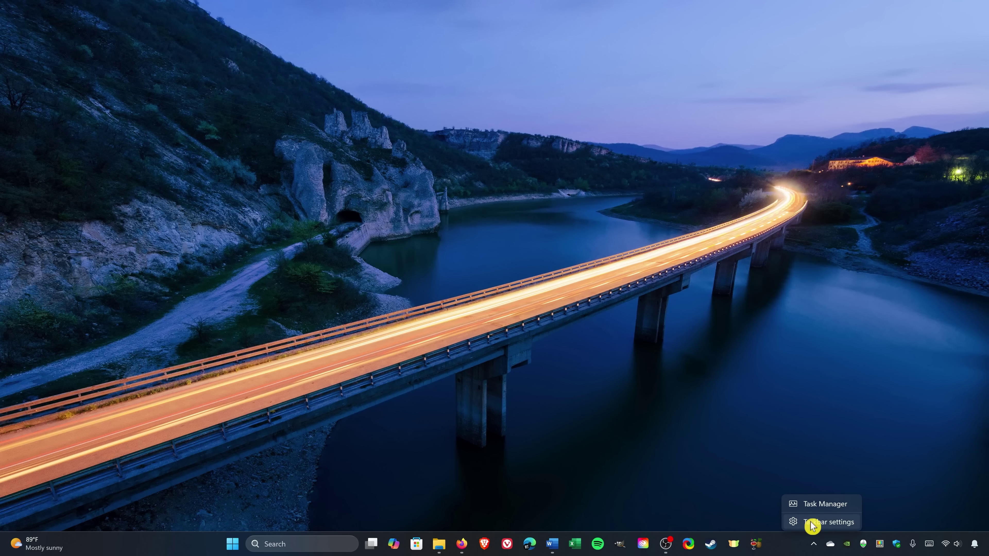
{"action": "left_click", "coordinate": [812, 522]}
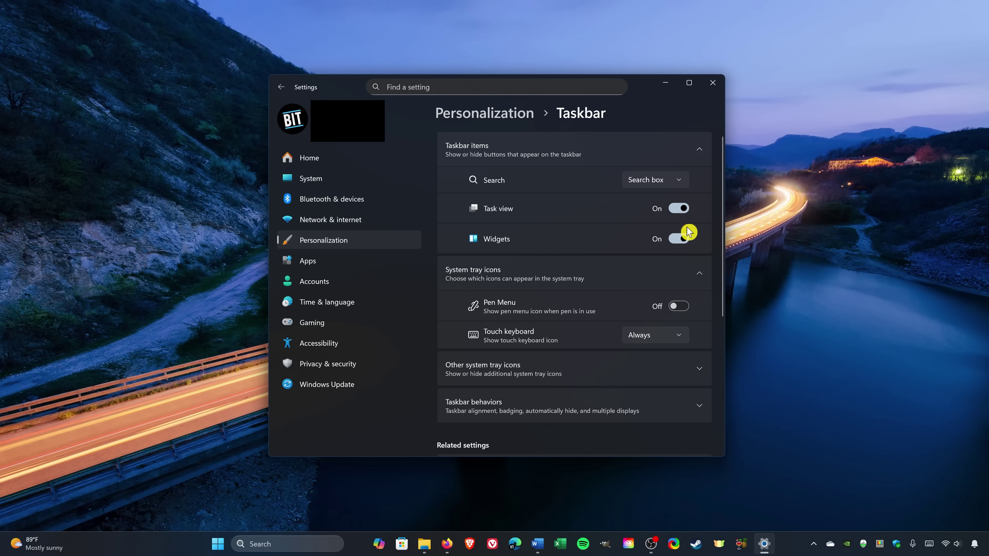
{"action": "left_click", "coordinate": [683, 211]}
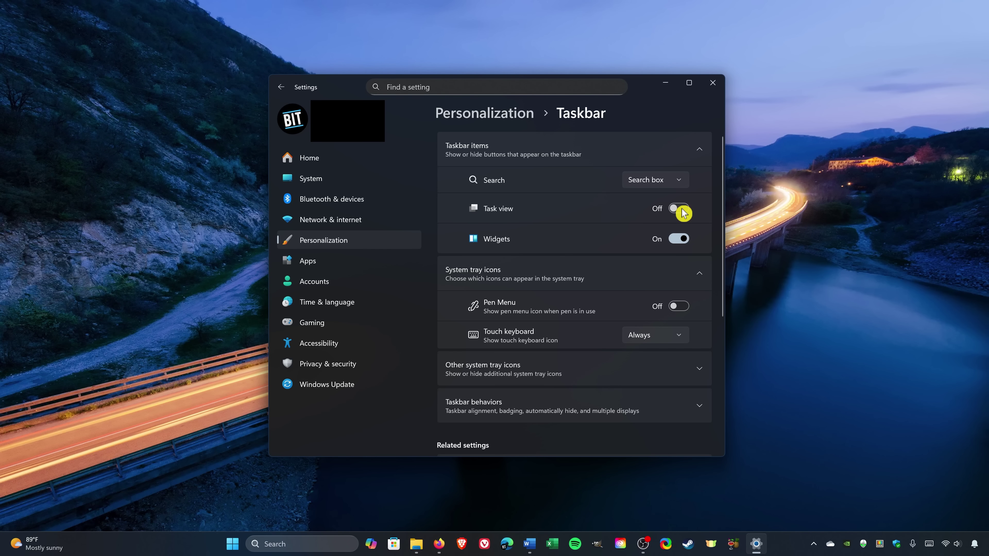
{"action": "left_click", "coordinate": [684, 240]}
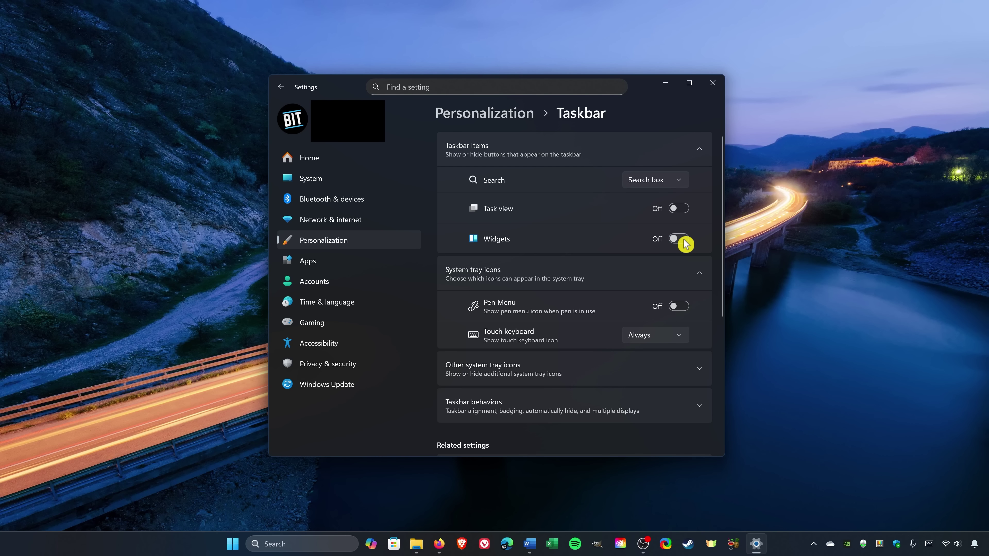
{"action": "left_click", "coordinate": [679, 181]}
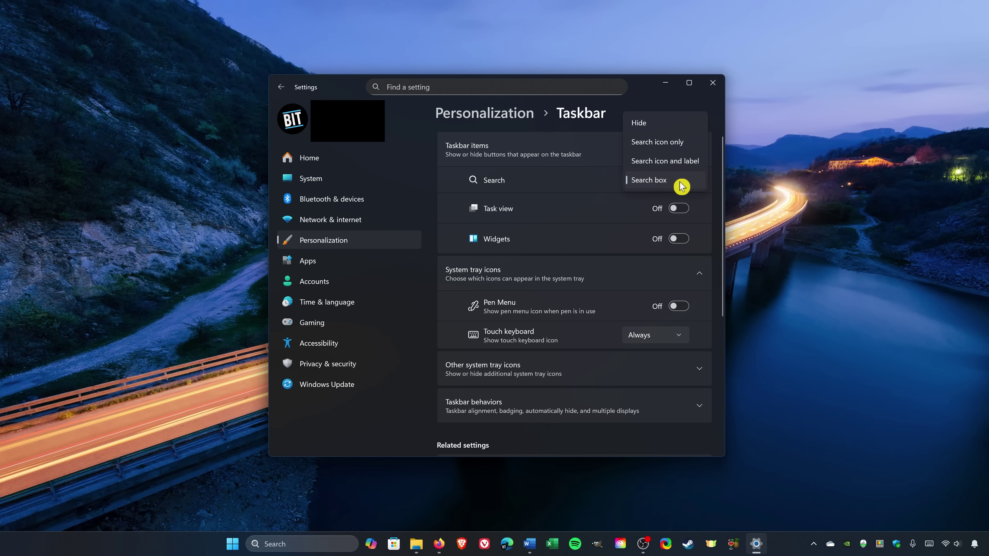
{"action": "left_click", "coordinate": [669, 130]}
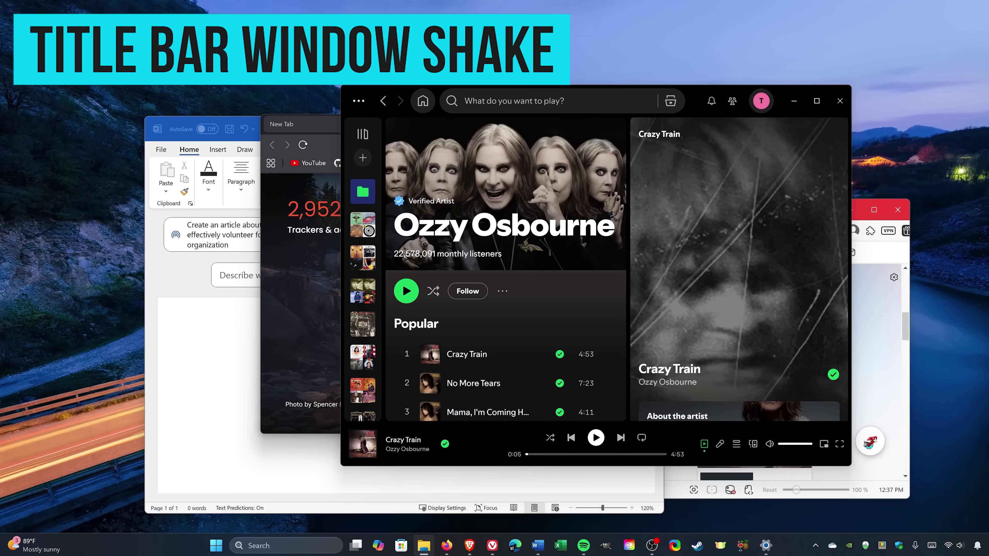
Step: Bring the Spotify window to the front and shake it by its title bar
{"action": "left_click", "coordinate": [697, 100]}
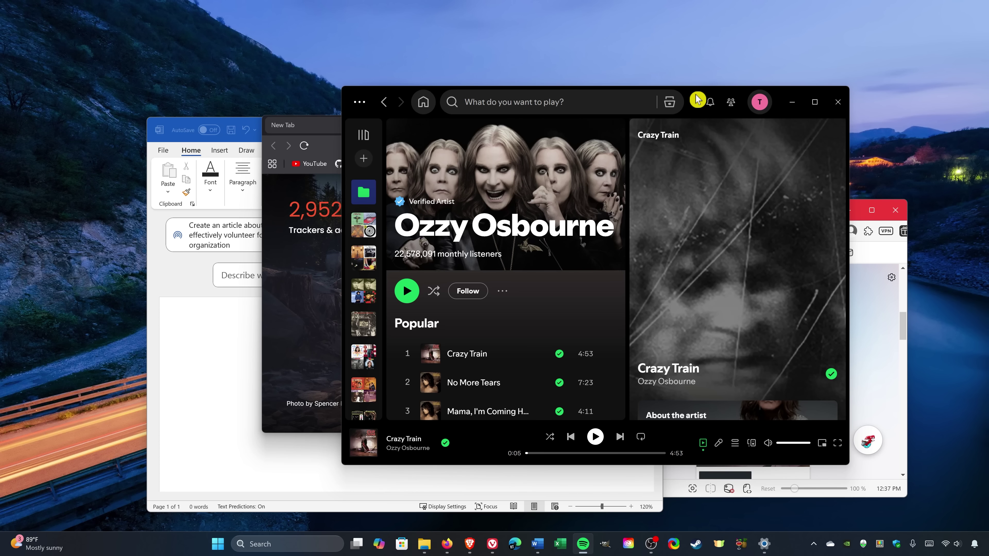
{"action": "left_click_drag", "start_coordinate": [697, 99], "coordinate": [615, 80]}
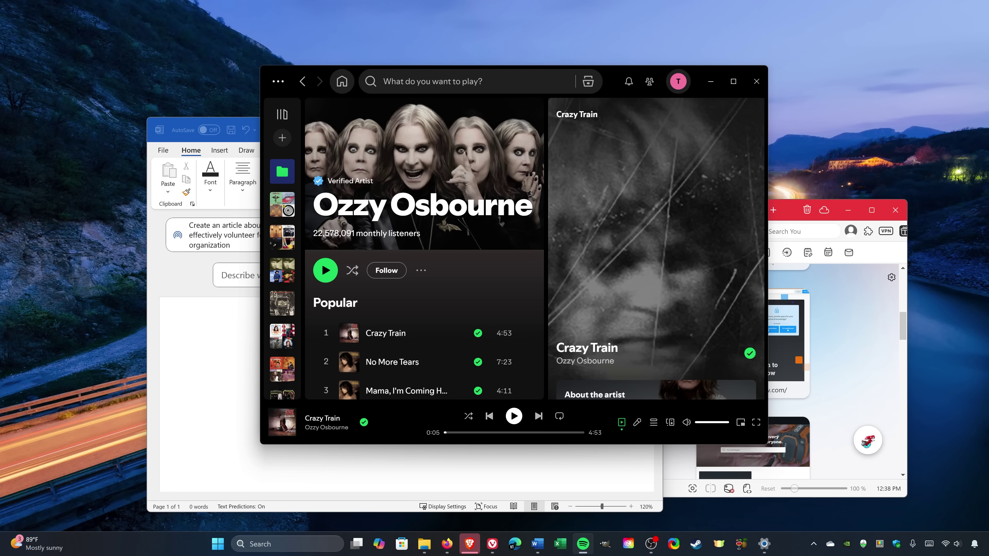
Step: Open Settings with Win+I and turn on Title bar window shake under System > Multitasking
{"action": "key", "text": "super+i"}
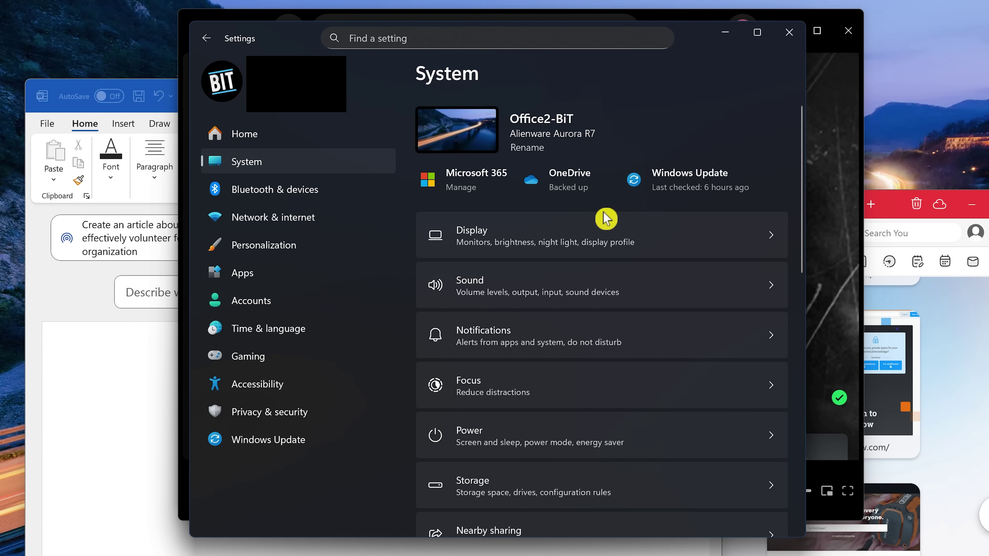
{"action": "scroll", "coordinate": [611, 212], "scroll_direction": "down", "scroll_amount": 6}
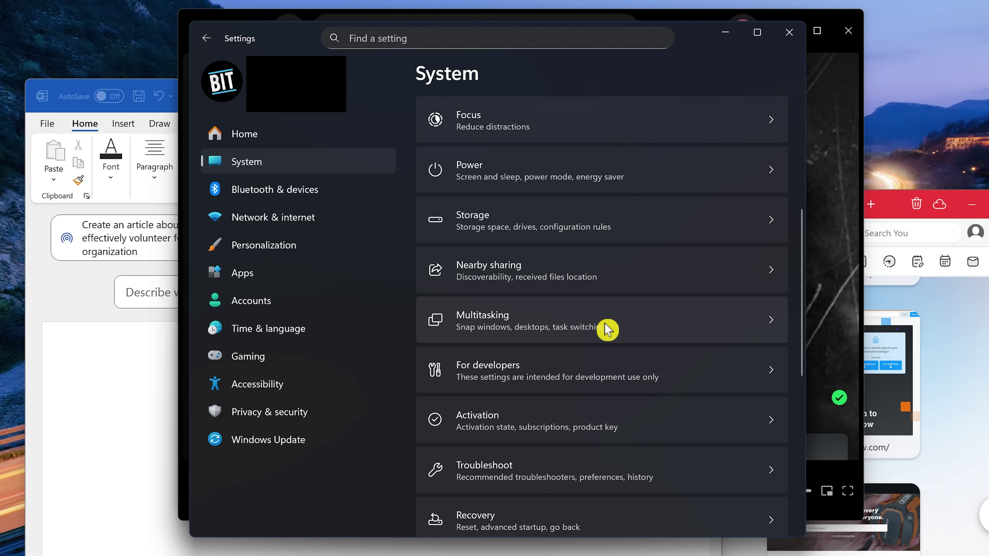
{"action": "left_click", "coordinate": [605, 326]}
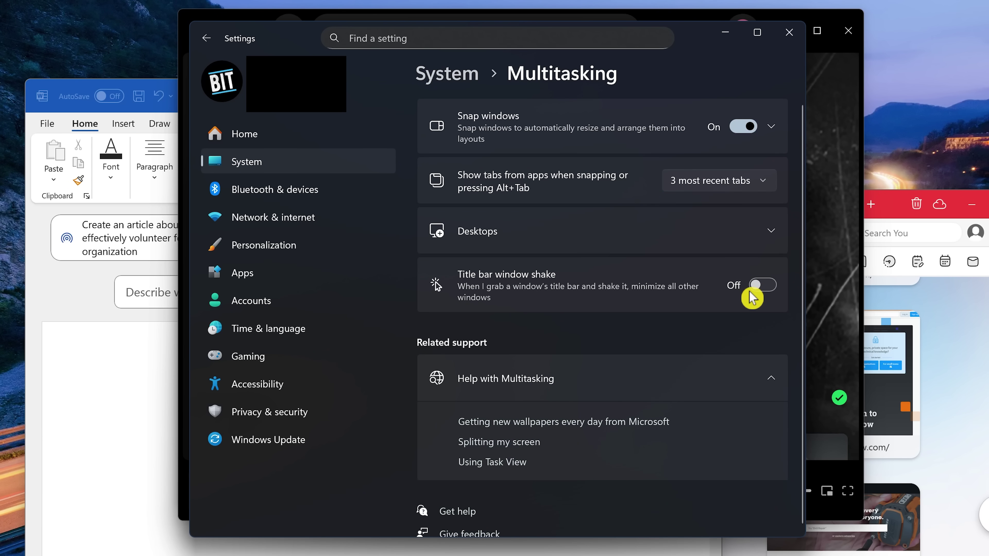
{"action": "left_click", "coordinate": [759, 287]}
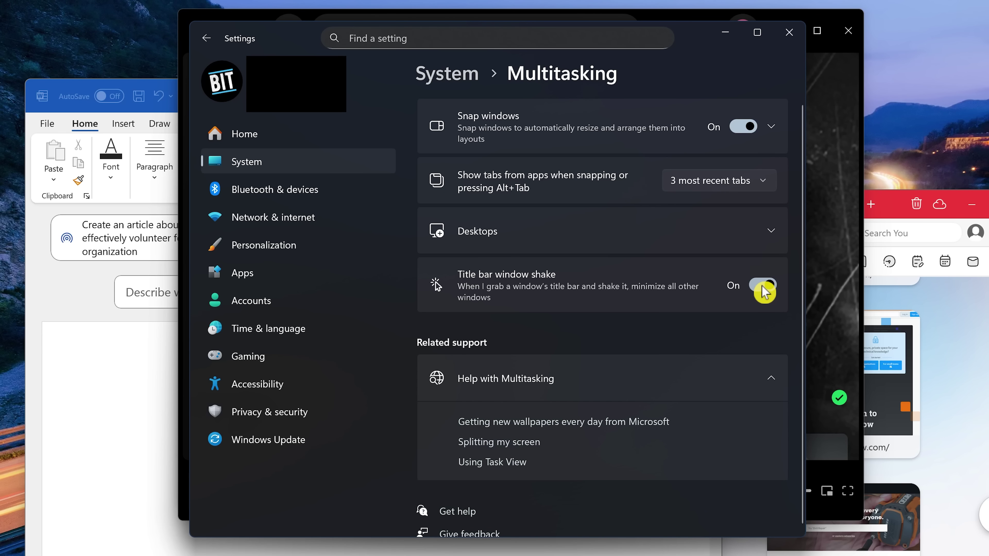
{"action": "left_click", "coordinate": [763, 291]}
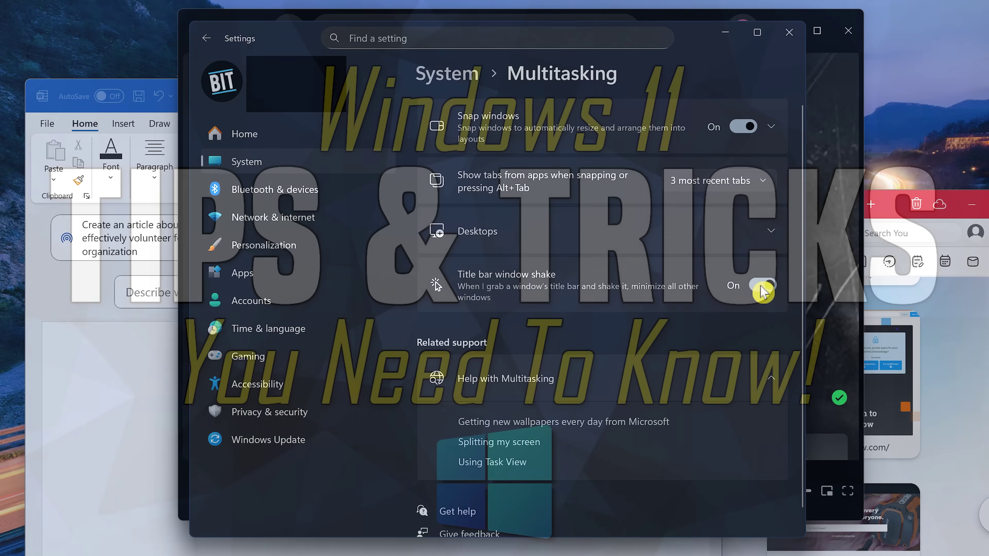